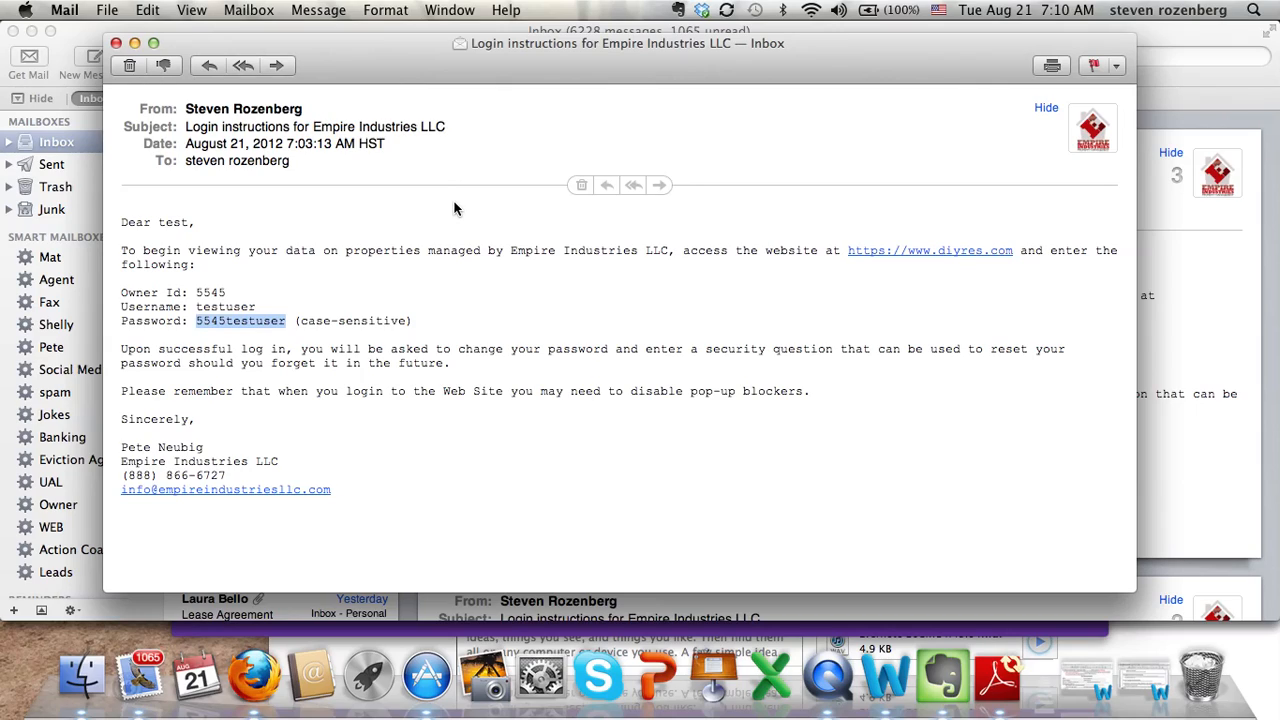
Copy the owner's password from the Empire Industries email and follow its diyres.com login link.
{"action": "left_click", "coordinate": [362, 251]}
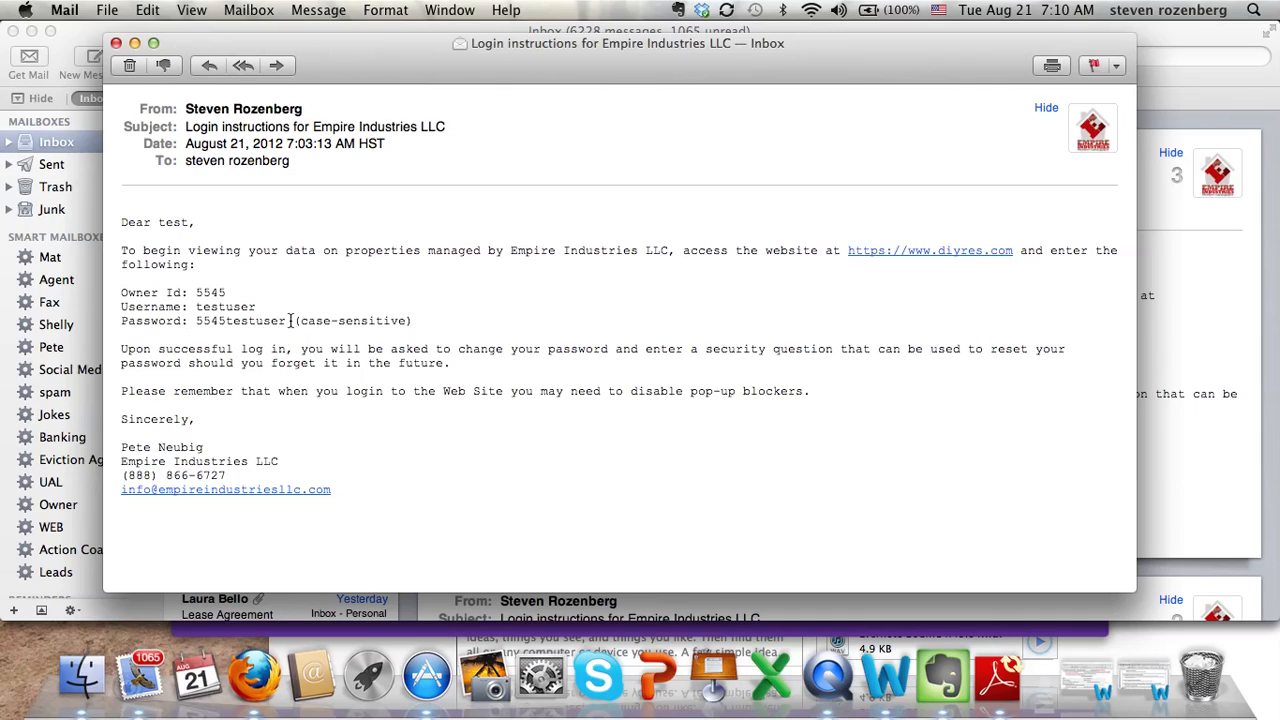
{"action": "left_click_drag", "start_coordinate": [291, 320], "coordinate": [196, 323]}
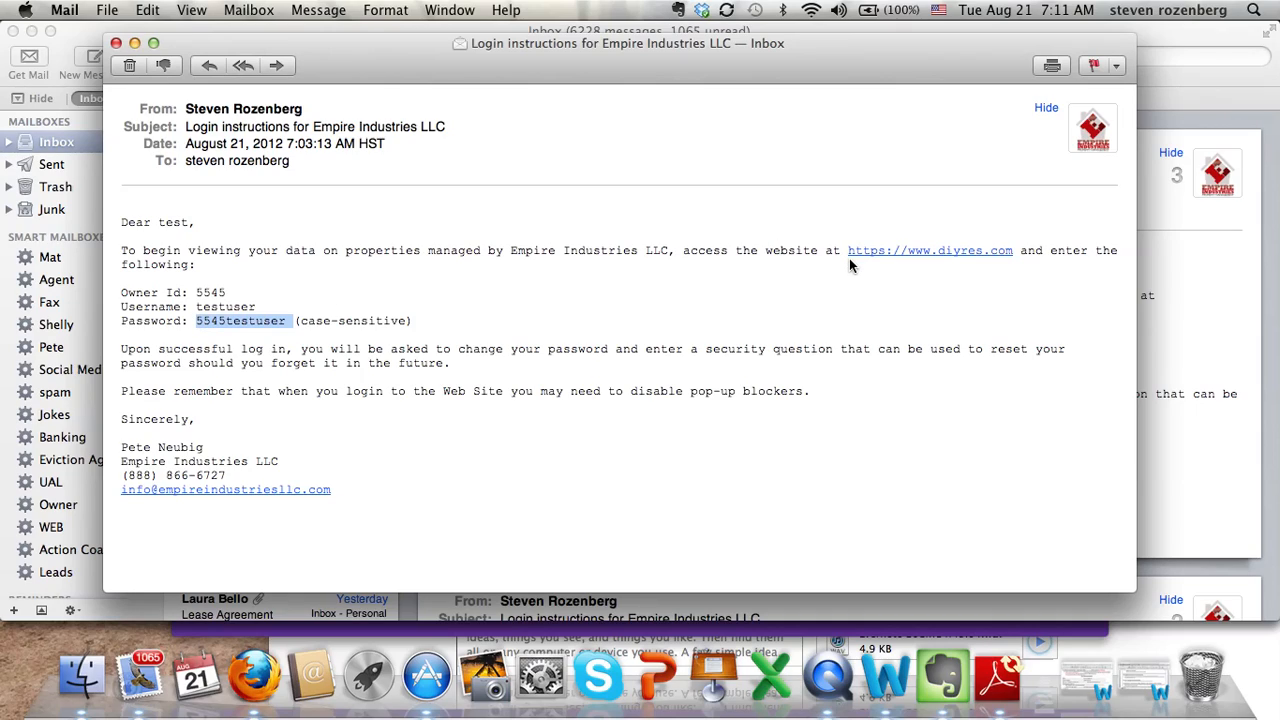
{"action": "left_click", "coordinate": [887, 252]}
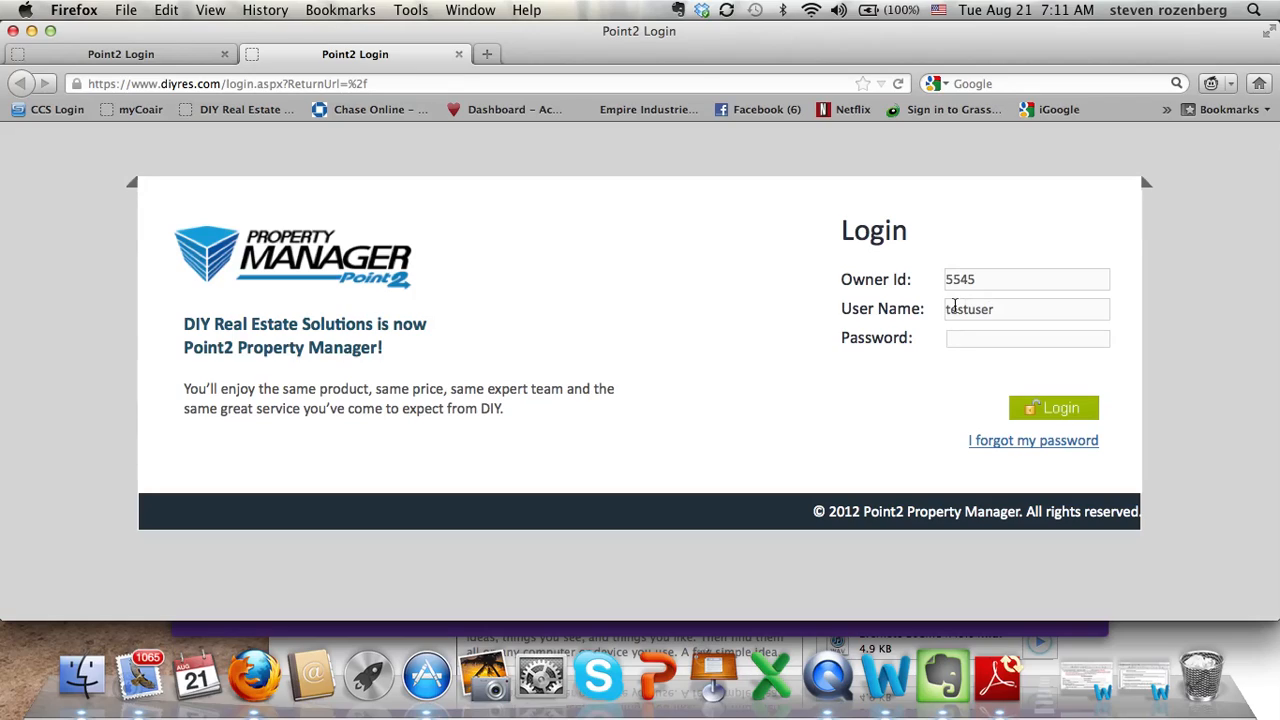
Paste the copied password into the Point2 login form and log in as the owner.
{"action": "left_click", "coordinate": [955, 334]}
{"action": "key", "text": "super+v"}
{"action": "left_click", "coordinate": [1046, 414]}
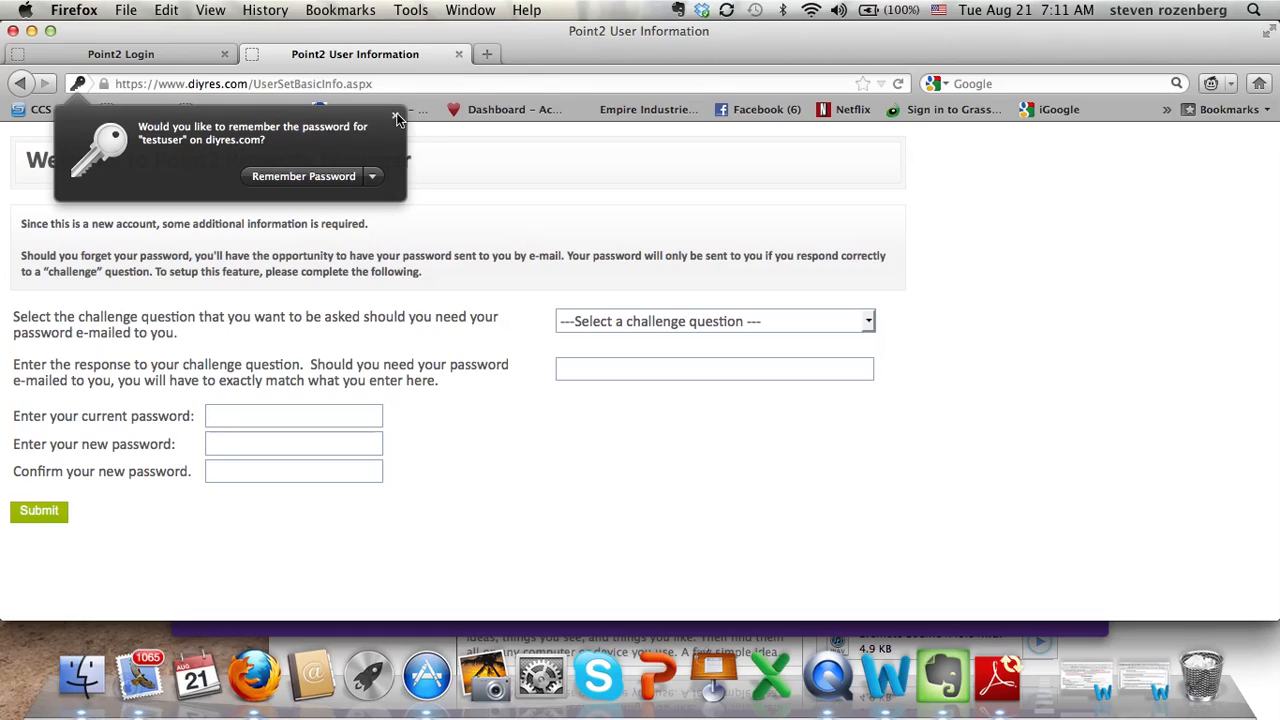
Choose the childhood pet's name challenge question and enter its answer.
{"action": "left_click", "coordinate": [397, 119]}
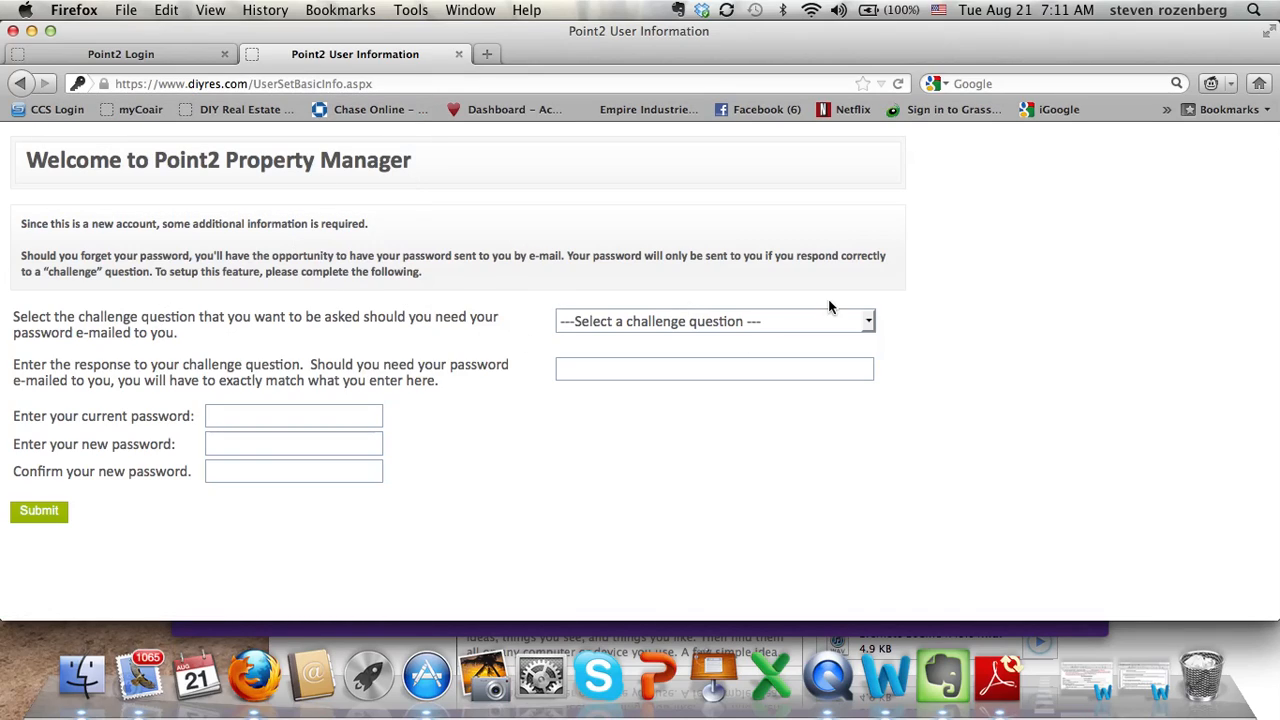
{"action": "left_click", "coordinate": [868, 322]}
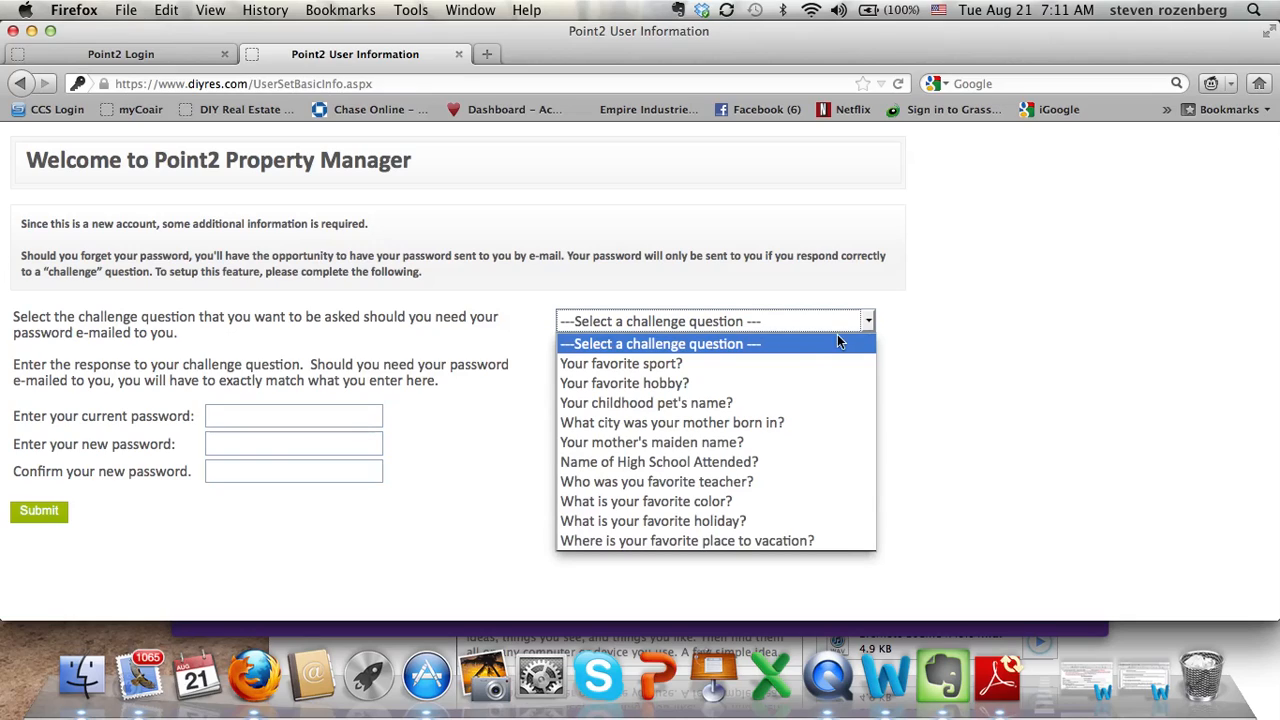
{"action": "left_click", "coordinate": [797, 402]}
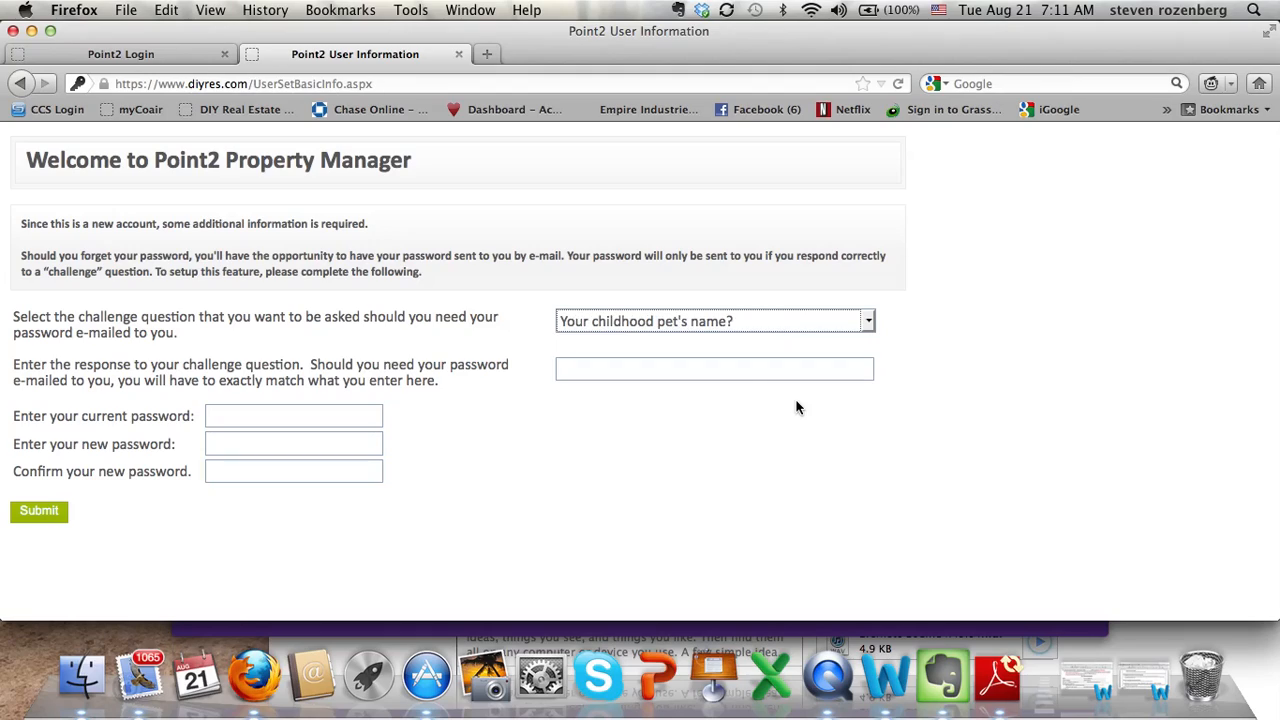
{"action": "left_click", "coordinate": [736, 366]}
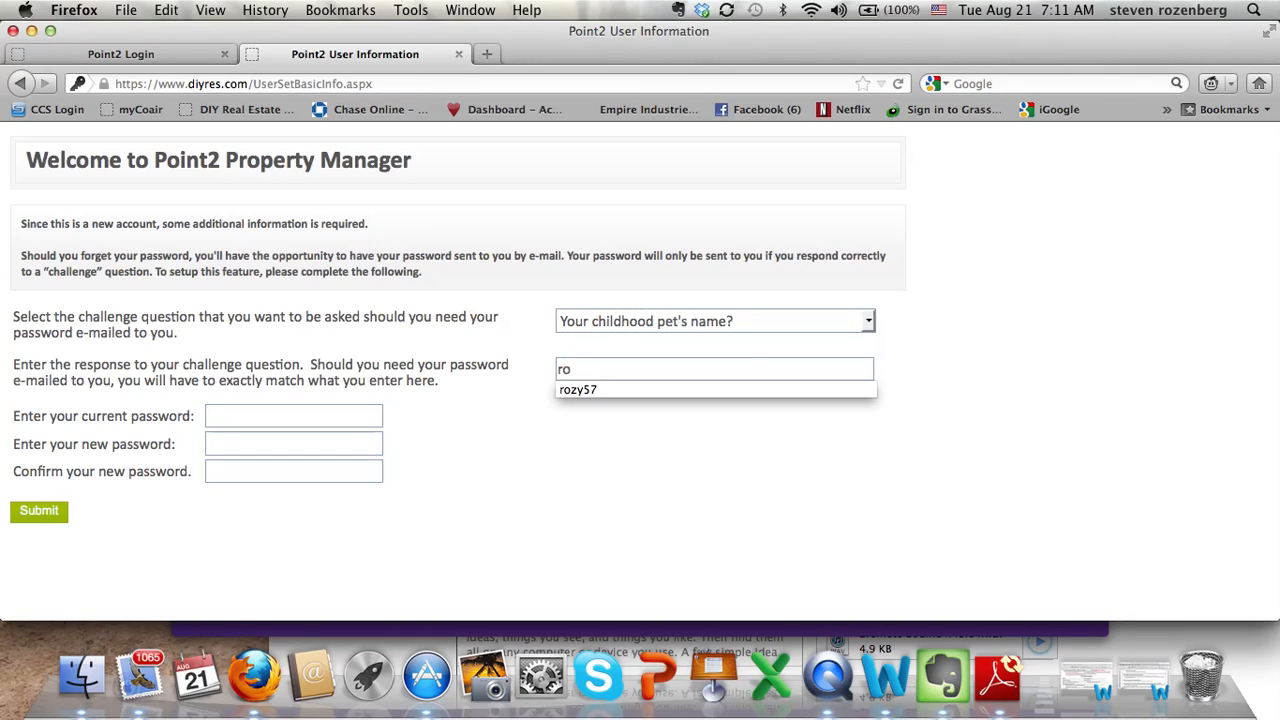
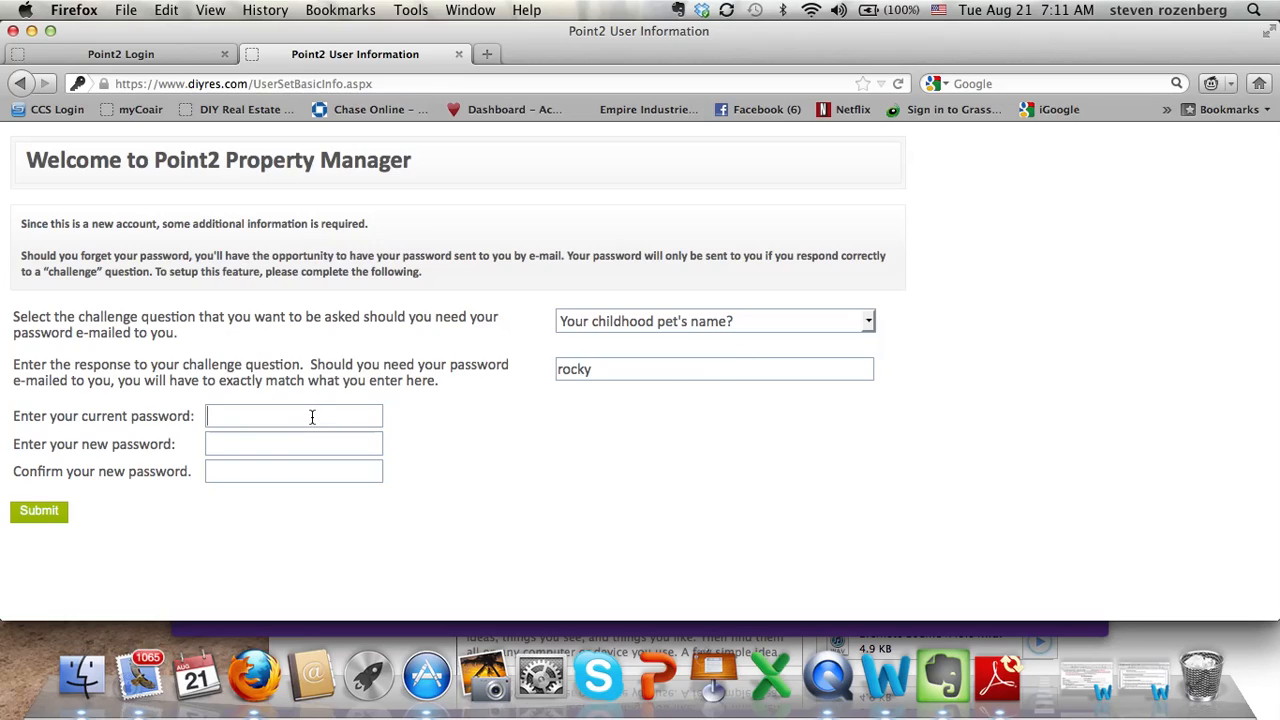
Paste the current password, enter and confirm a new password, and submit the setup.
{"action": "key", "text": "super+v"}
{"action": "type", "text": "•••"}
{"action": "key", "text": "BackSpace"}
{"action": "key", "text": "BackSpace"}
{"action": "key", "text": "BackSpace"}
{"action": "type", "text": "••••••••"}
{"action": "left_click", "coordinate": [290, 467]}
{"action": "type", "text": "••••••••"}
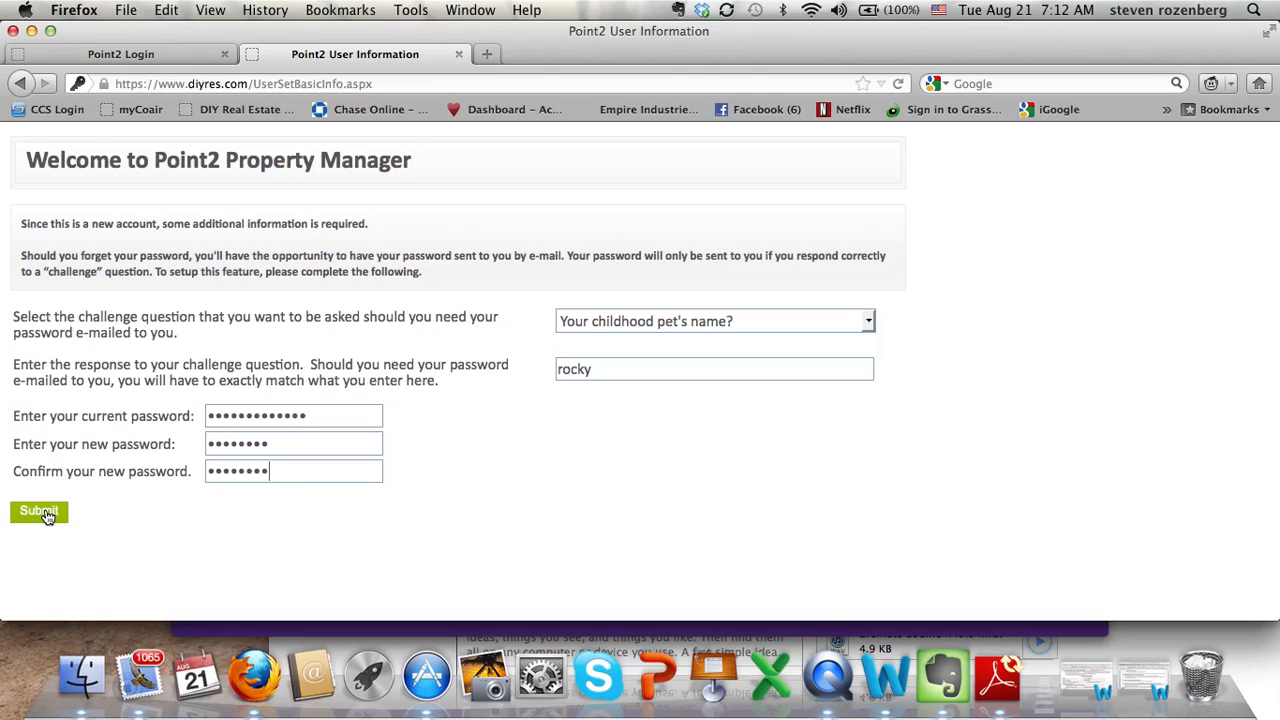
{"action": "left_click", "coordinate": [45, 514]}
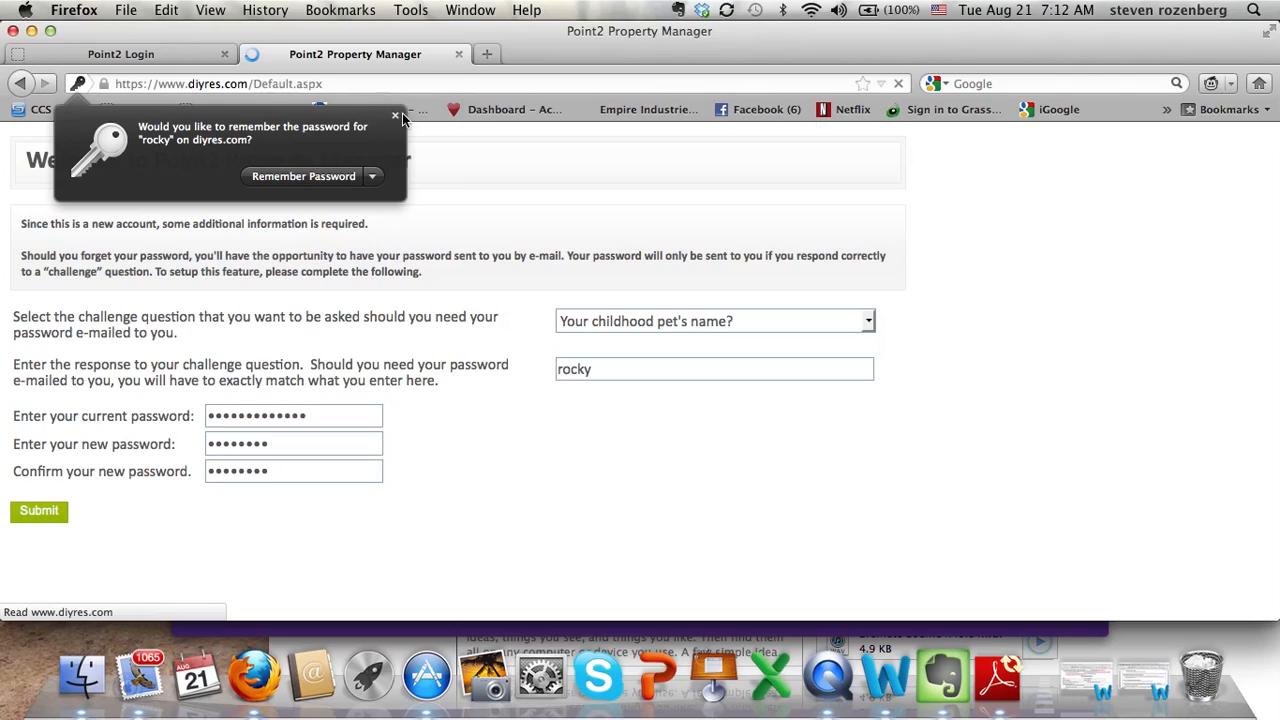
Open the current resident's lease from Property Management: 8/13/2012–8/31/2013, $850 rent, $1,050 deposit.
{"action": "left_click", "coordinate": [395, 119]}
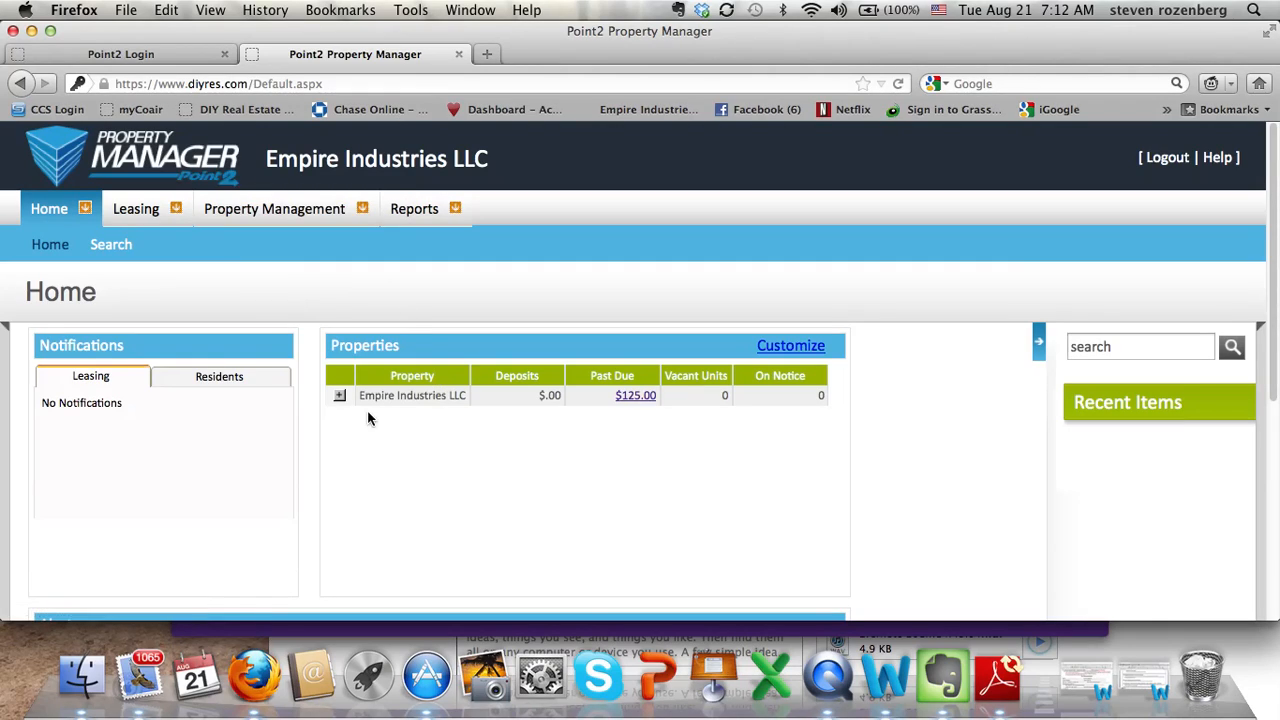
{"action": "left_click", "coordinate": [305, 214]}
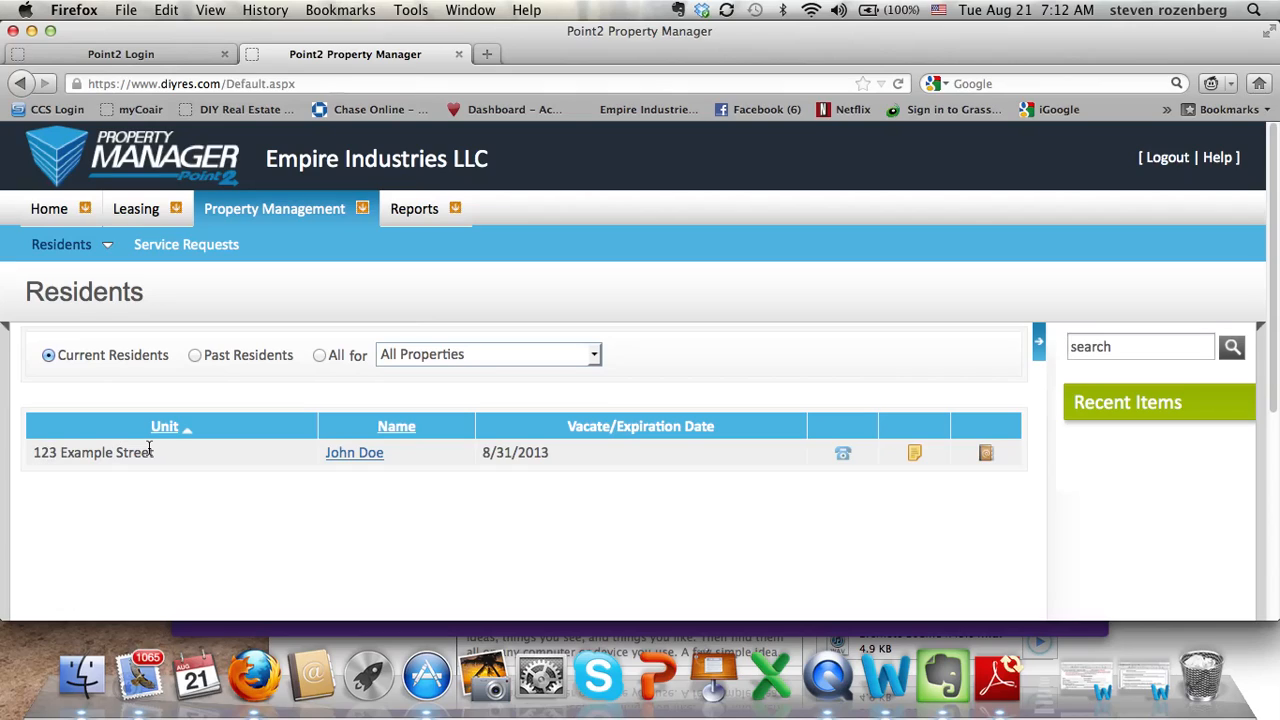
{"action": "left_click", "coordinate": [354, 457]}
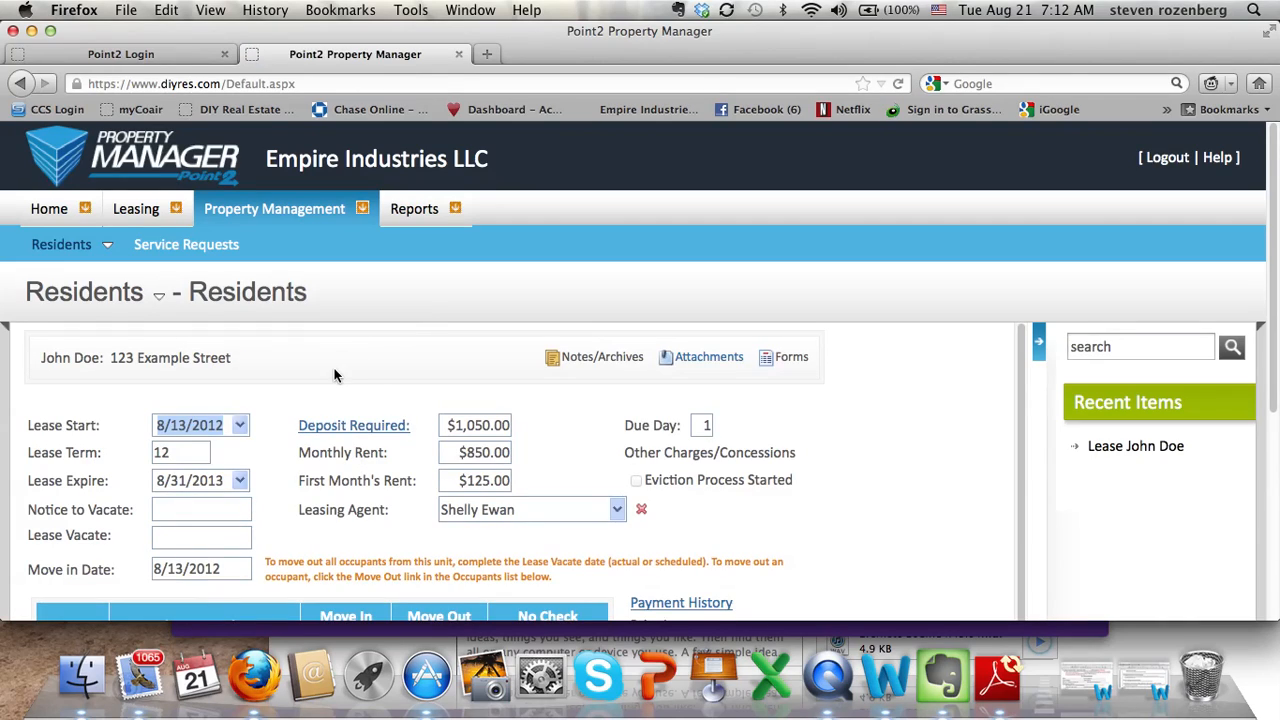
{"action": "scroll", "coordinate": [330, 354], "scroll_direction": "down", "scroll_amount": 1}
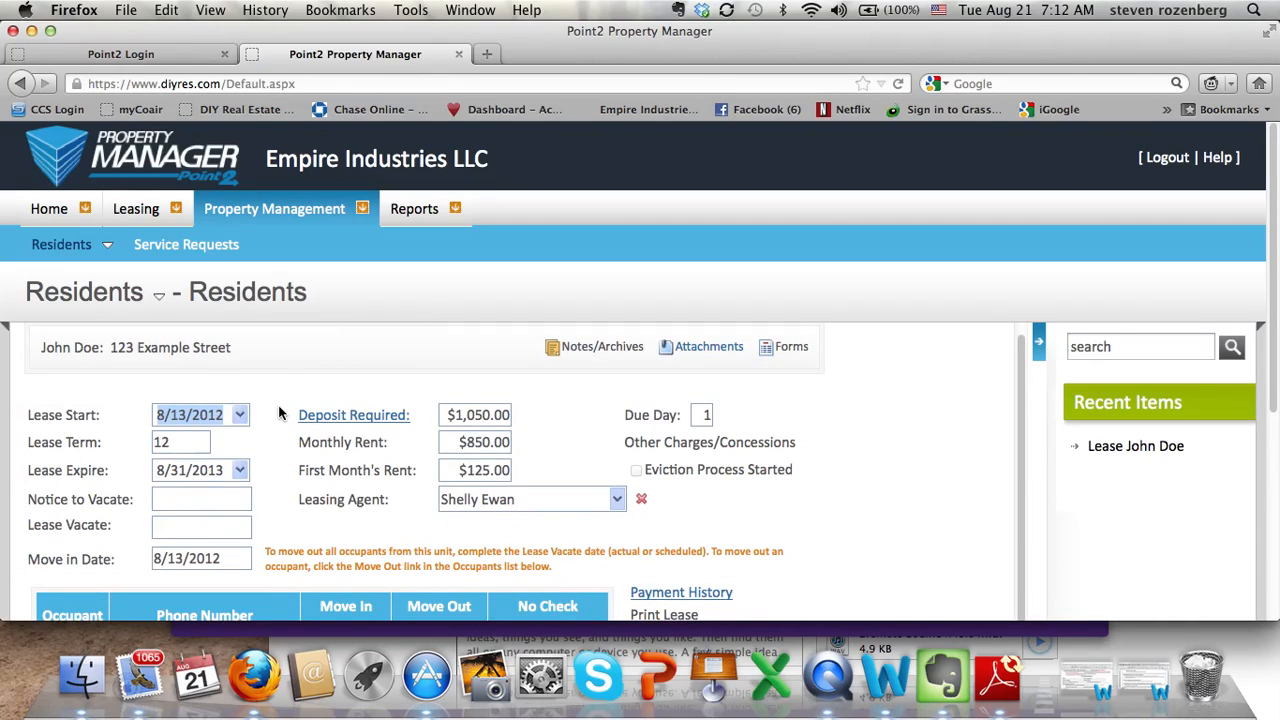
{"action": "scroll", "coordinate": [283, 407], "scroll_direction": "down", "scroll_amount": 3}
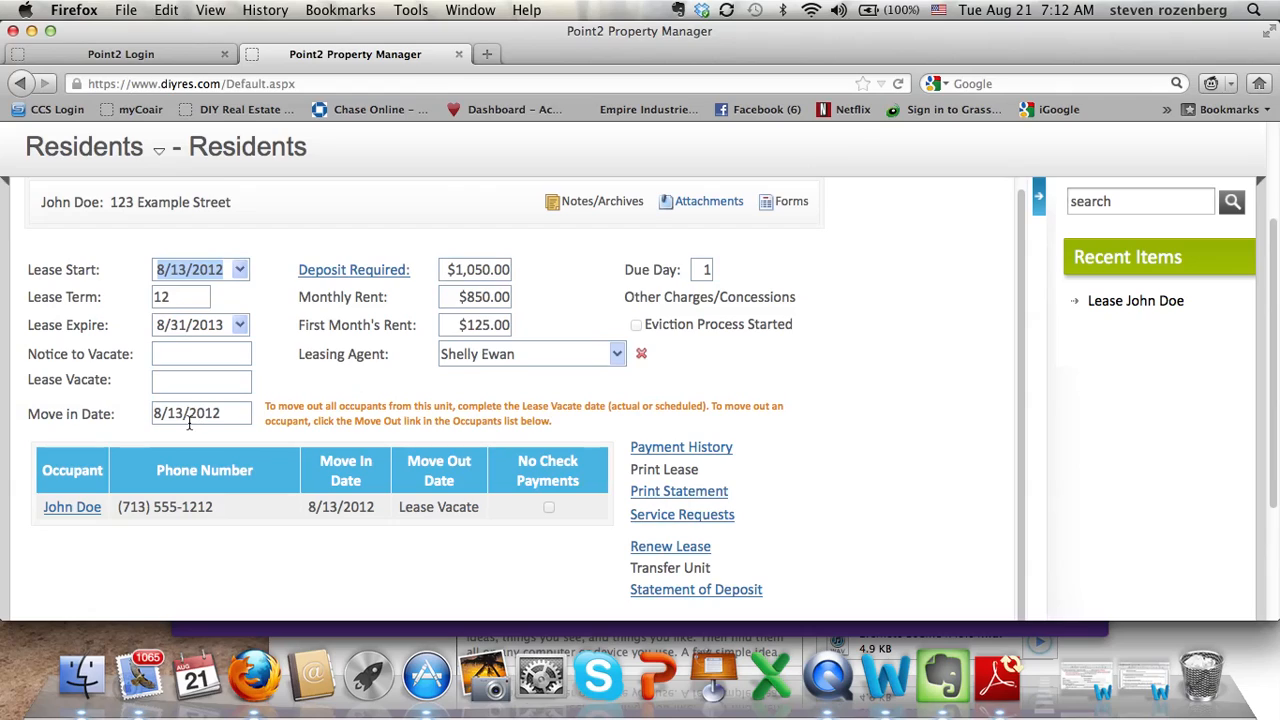
{"action": "scroll", "coordinate": [188, 420], "scroll_direction": "down", "scroll_amount": 3}
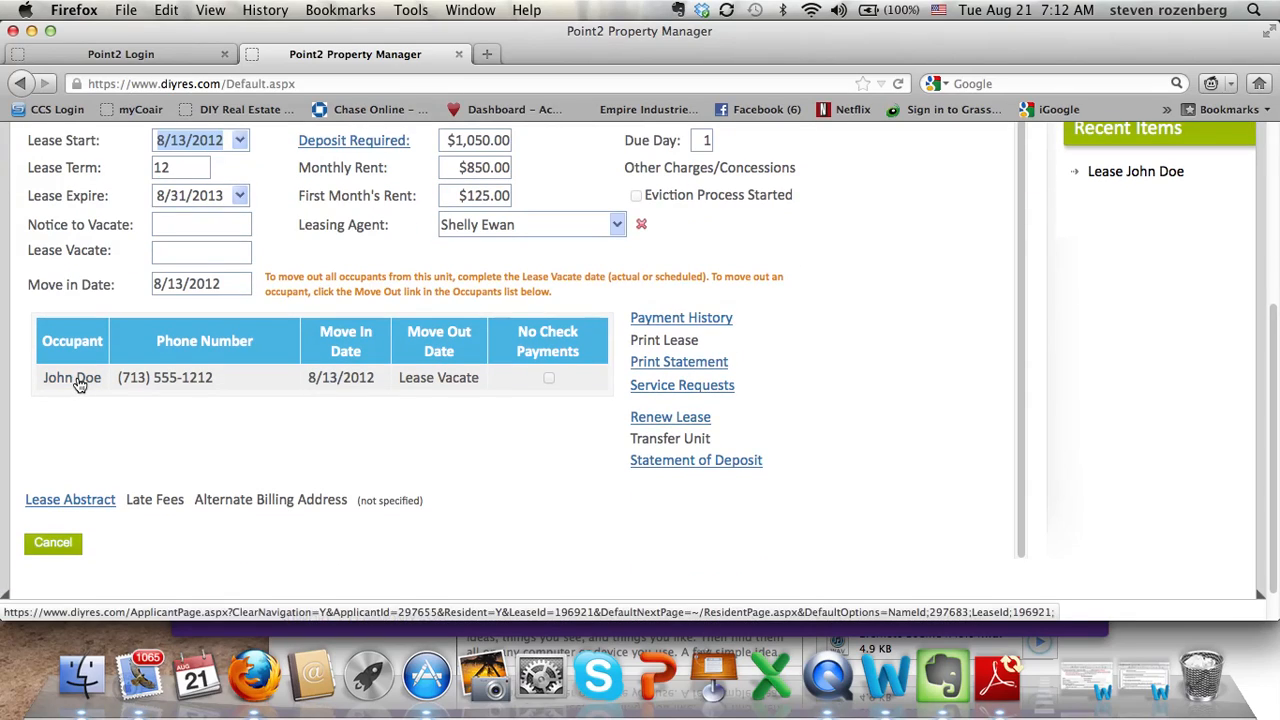
{"action": "left_click", "coordinate": [78, 382]}
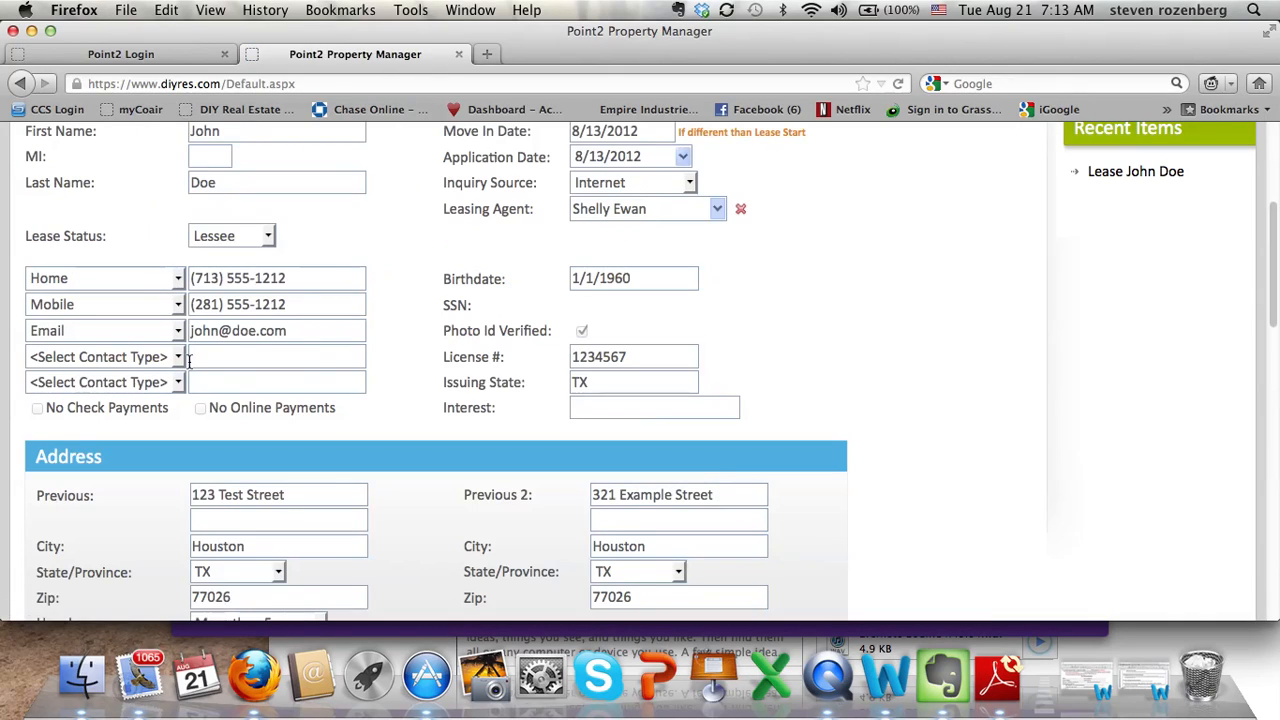
{"action": "scroll", "coordinate": [429, 321], "scroll_direction": "up", "scroll_amount": 5}
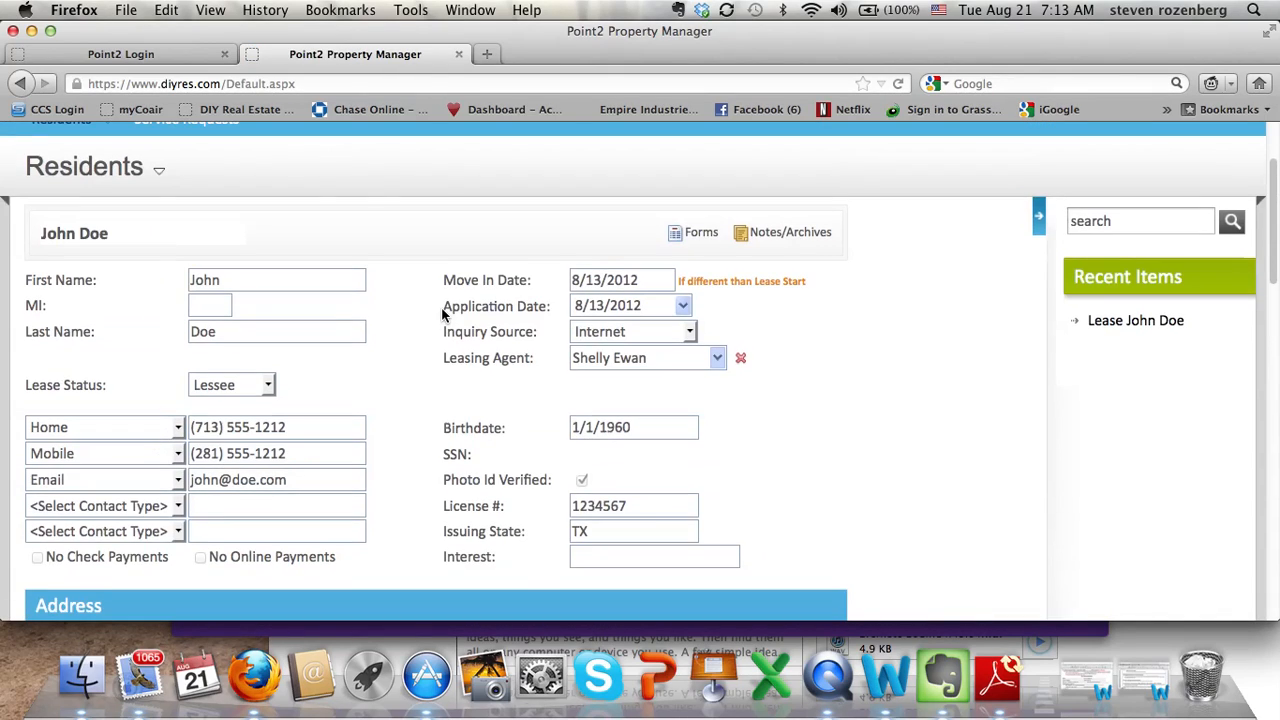
{"action": "scroll", "coordinate": [443, 314], "scroll_direction": "down", "scroll_amount": 1}
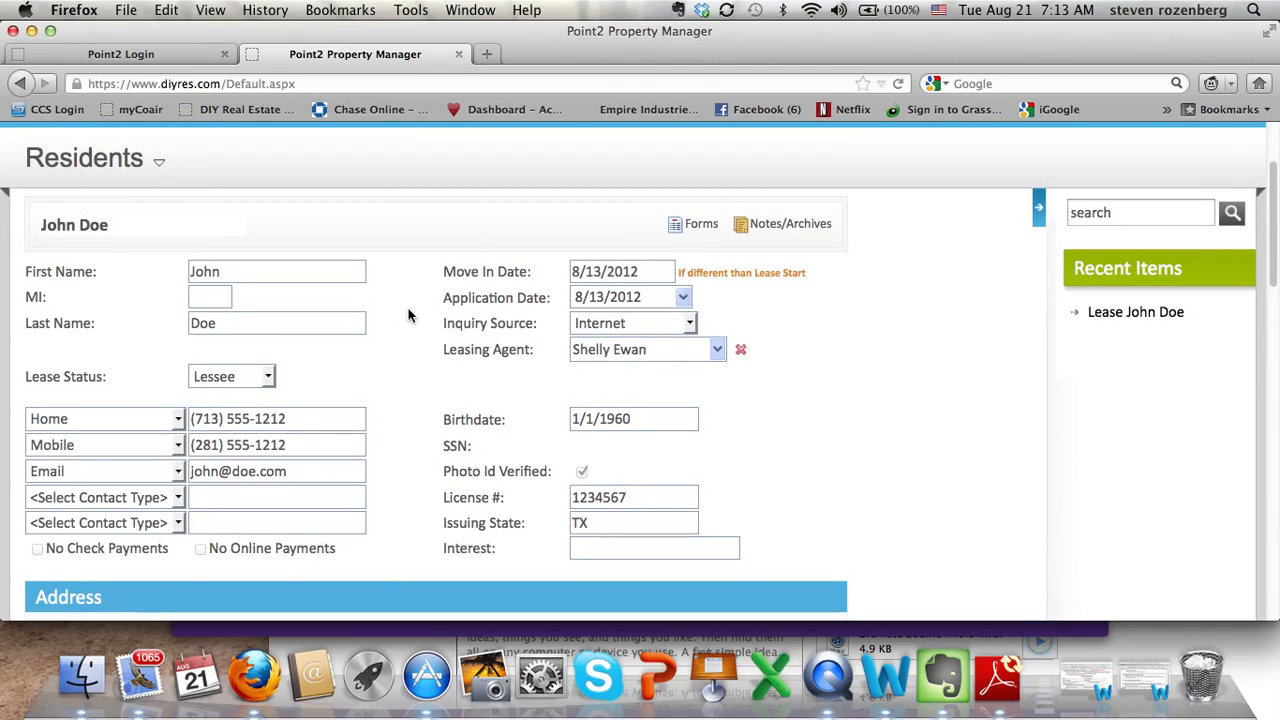
{"action": "scroll", "coordinate": [431, 311], "scroll_direction": "left", "scroll_amount": 3}
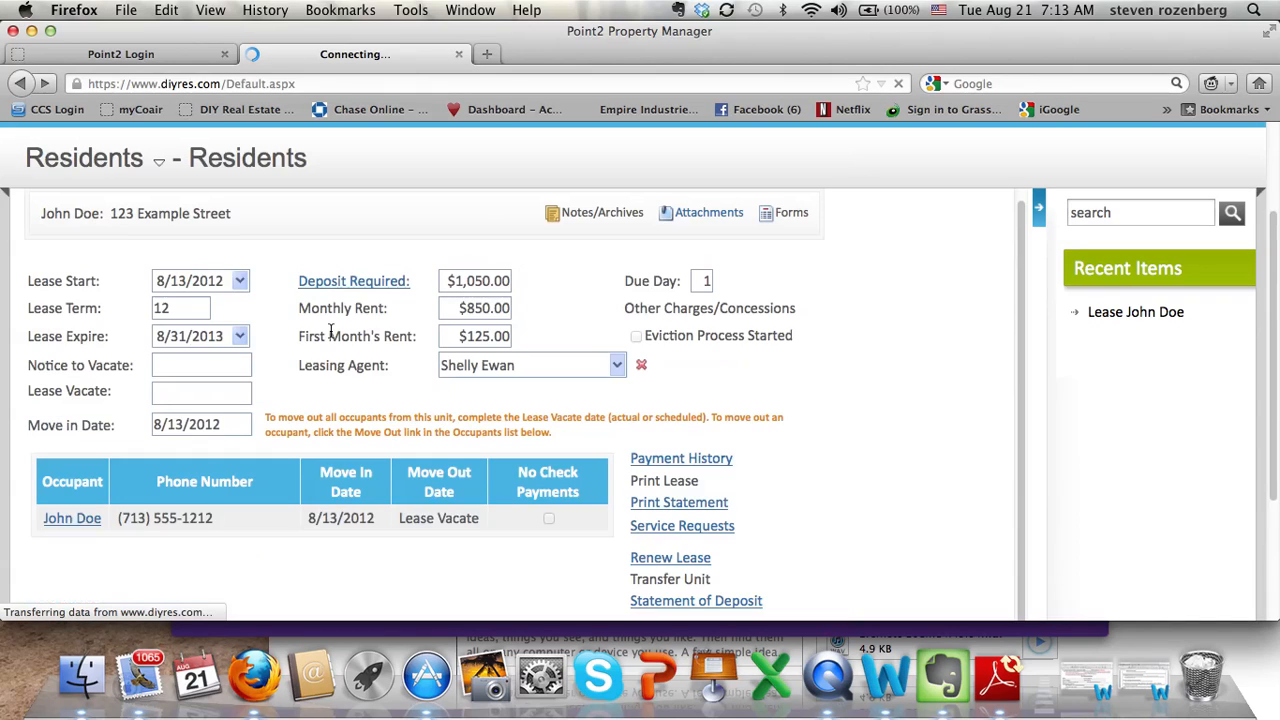
{"action": "scroll", "coordinate": [380, 344], "scroll_direction": "down", "scroll_amount": 2}
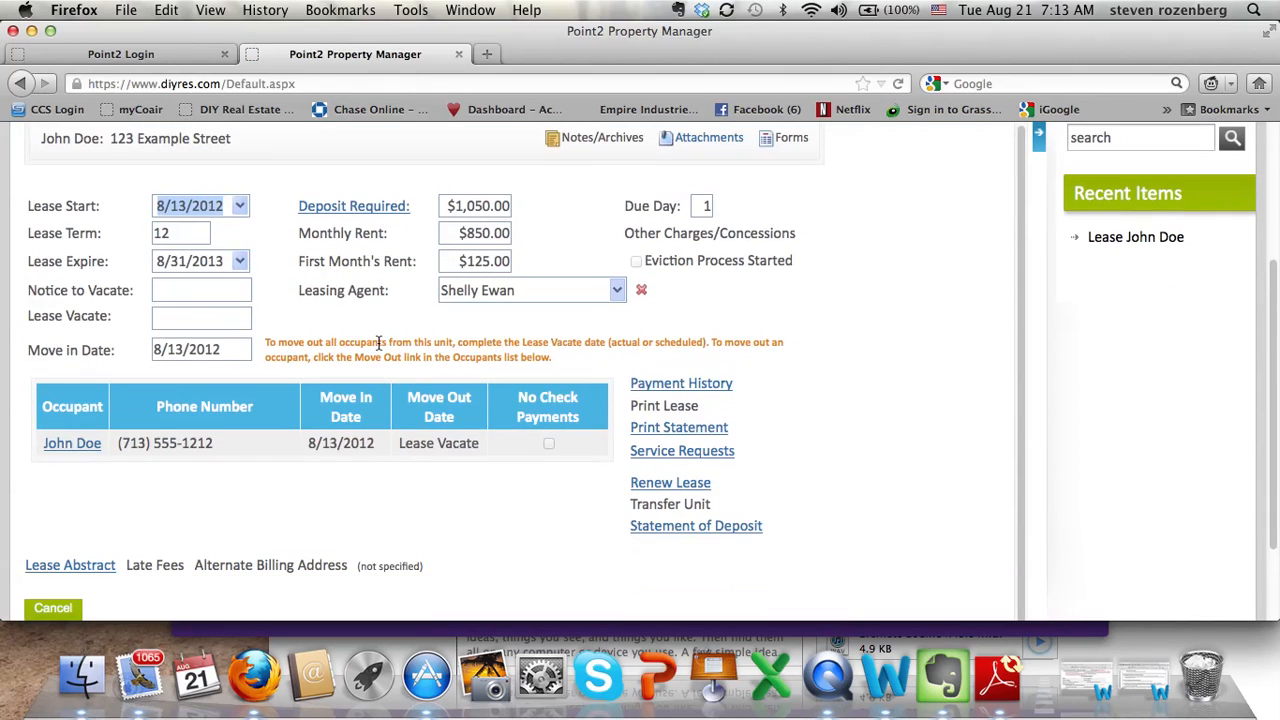
{"action": "left_click", "coordinate": [75, 446]}
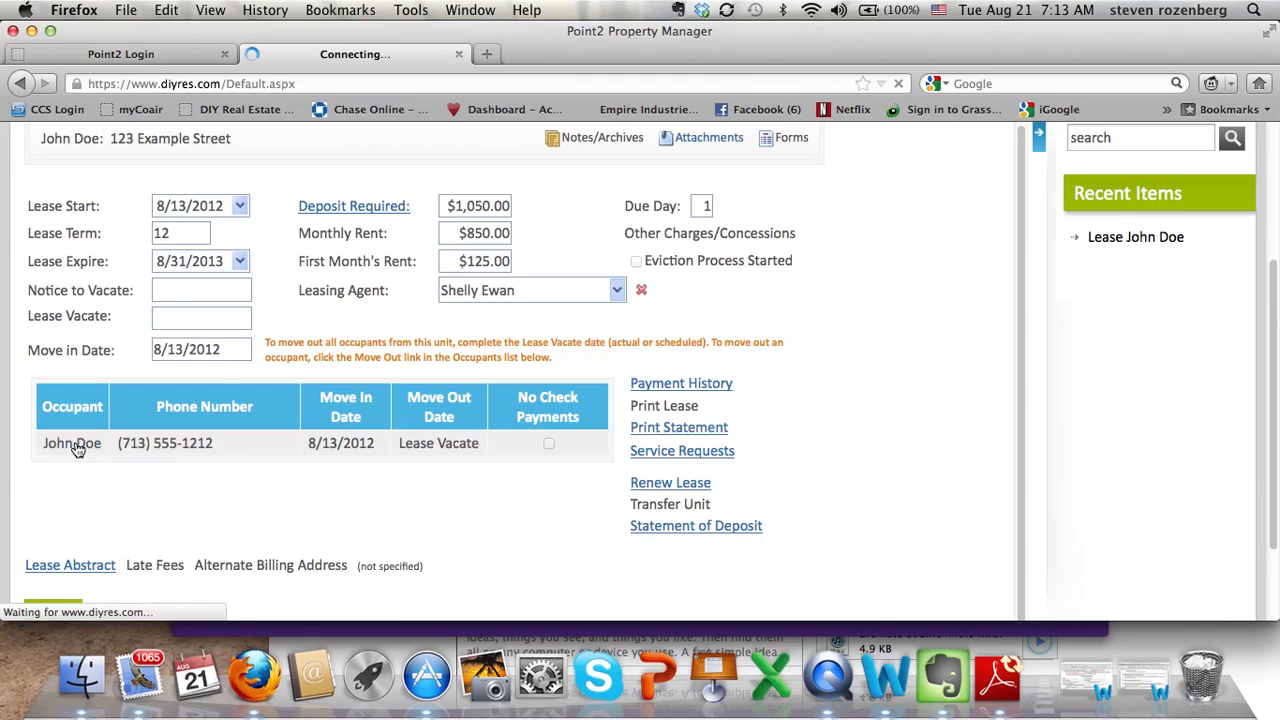
{"action": "scroll", "coordinate": [400, 410], "scroll_direction": "down", "scroll_amount": 5}
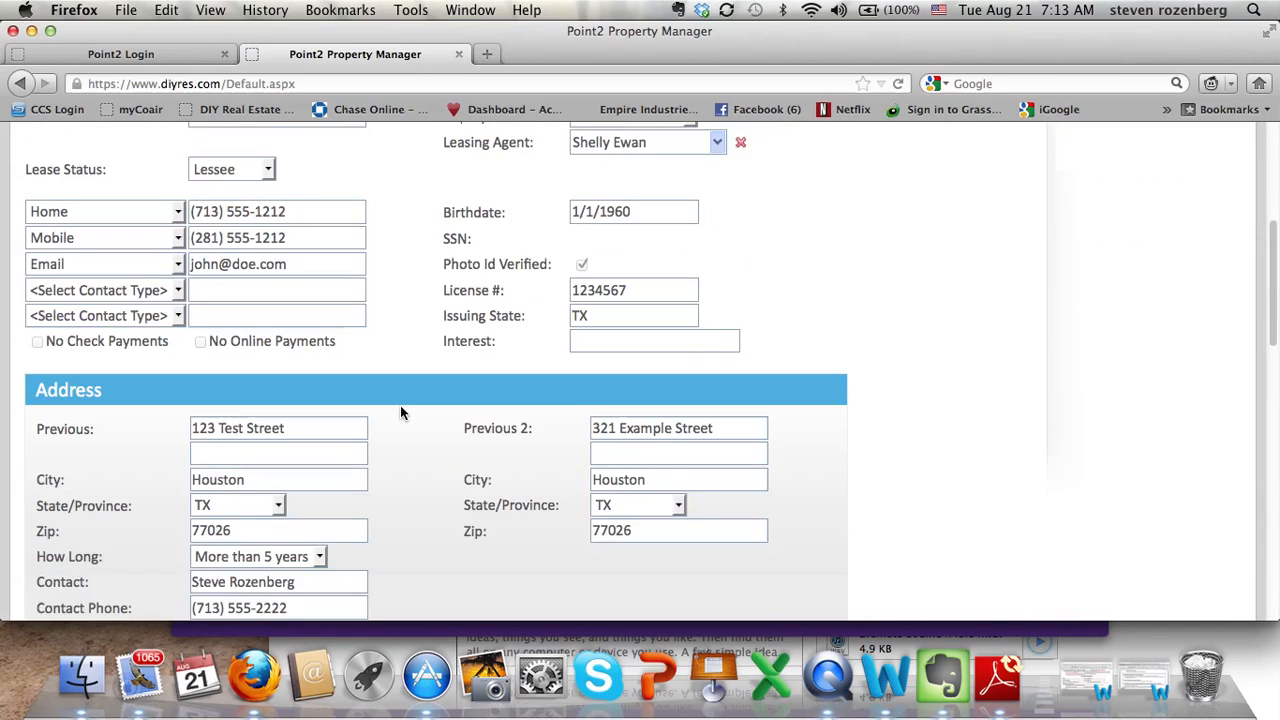
{"action": "scroll", "coordinate": [400, 410], "scroll_direction": "down", "scroll_amount": 7}
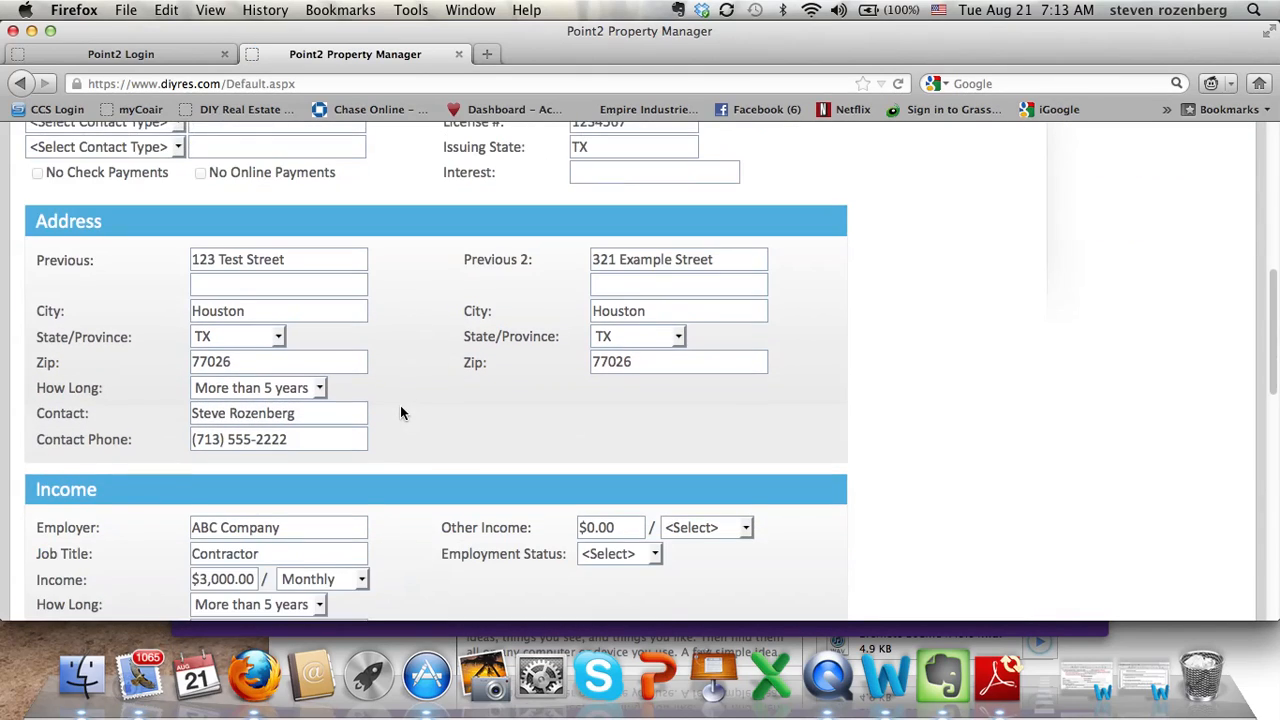
{"action": "scroll", "coordinate": [401, 412], "scroll_direction": "down", "scroll_amount": 9}
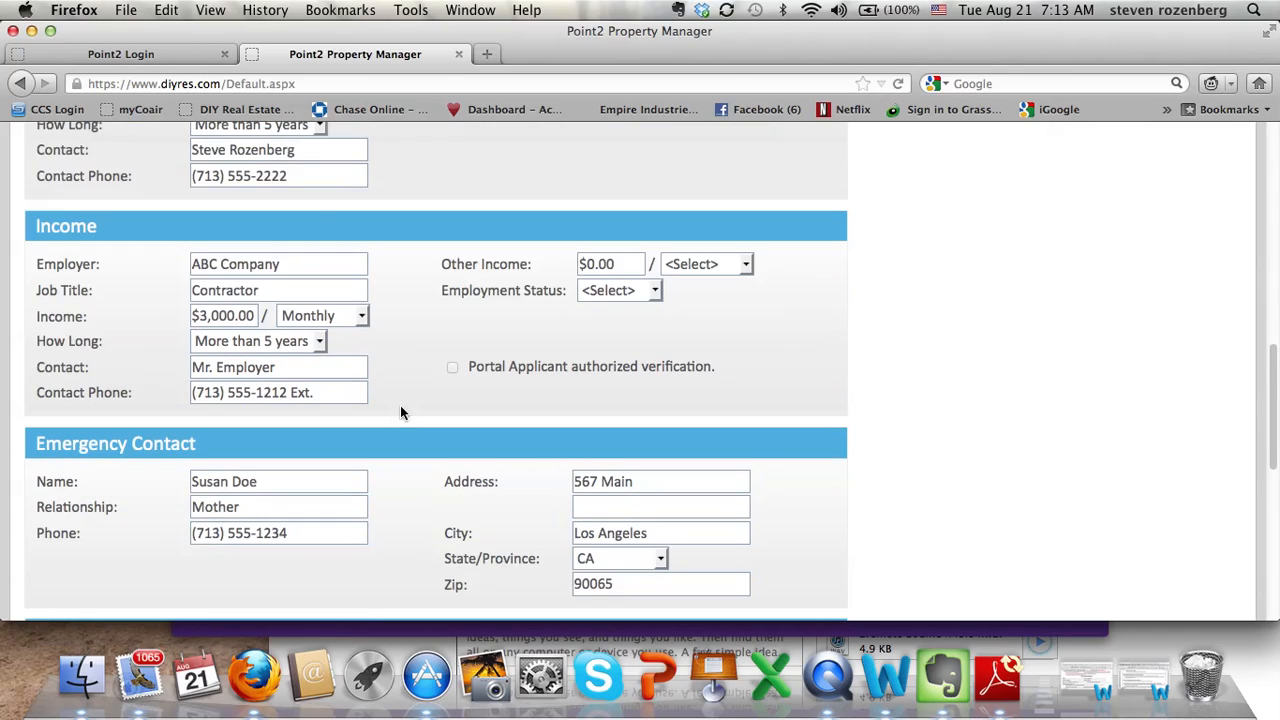
{"action": "scroll", "coordinate": [401, 413], "scroll_direction": "down", "scroll_amount": 5}
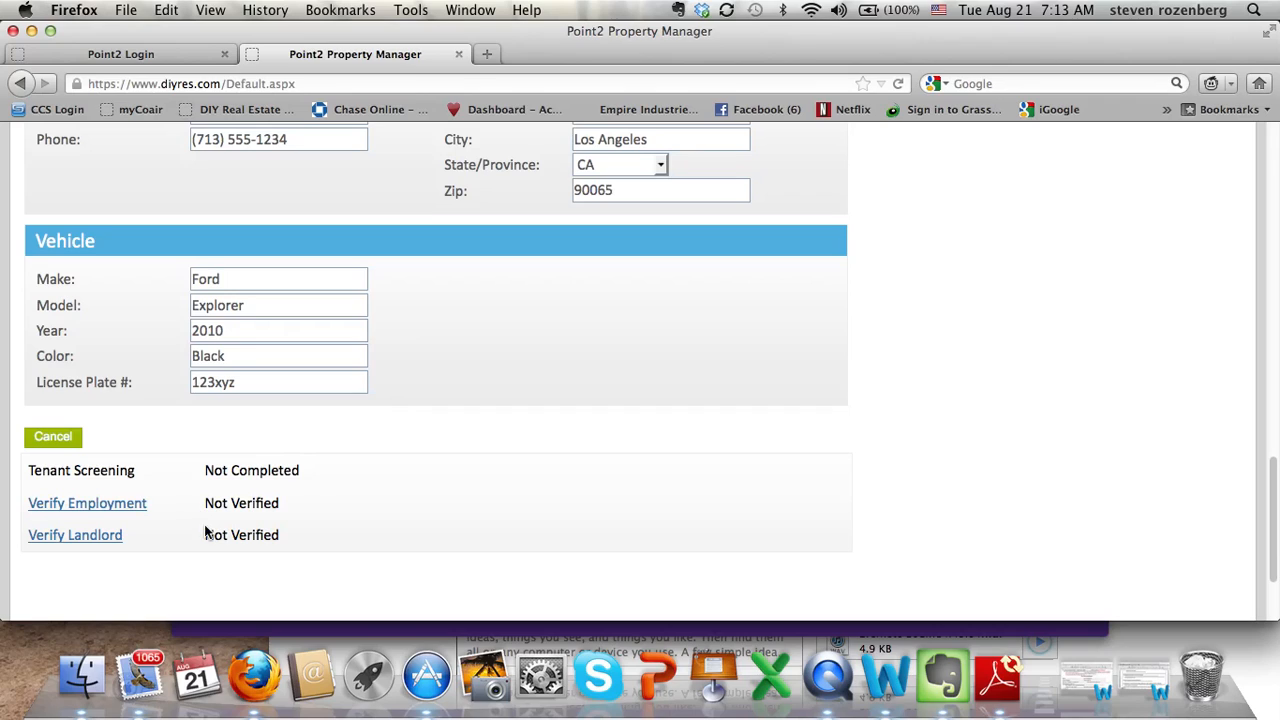
{"action": "scroll", "coordinate": [350, 502], "scroll_direction": "up", "scroll_amount": 1}
{"action": "scroll", "coordinate": [354, 498], "scroll_direction": "up", "scroll_amount": 1}
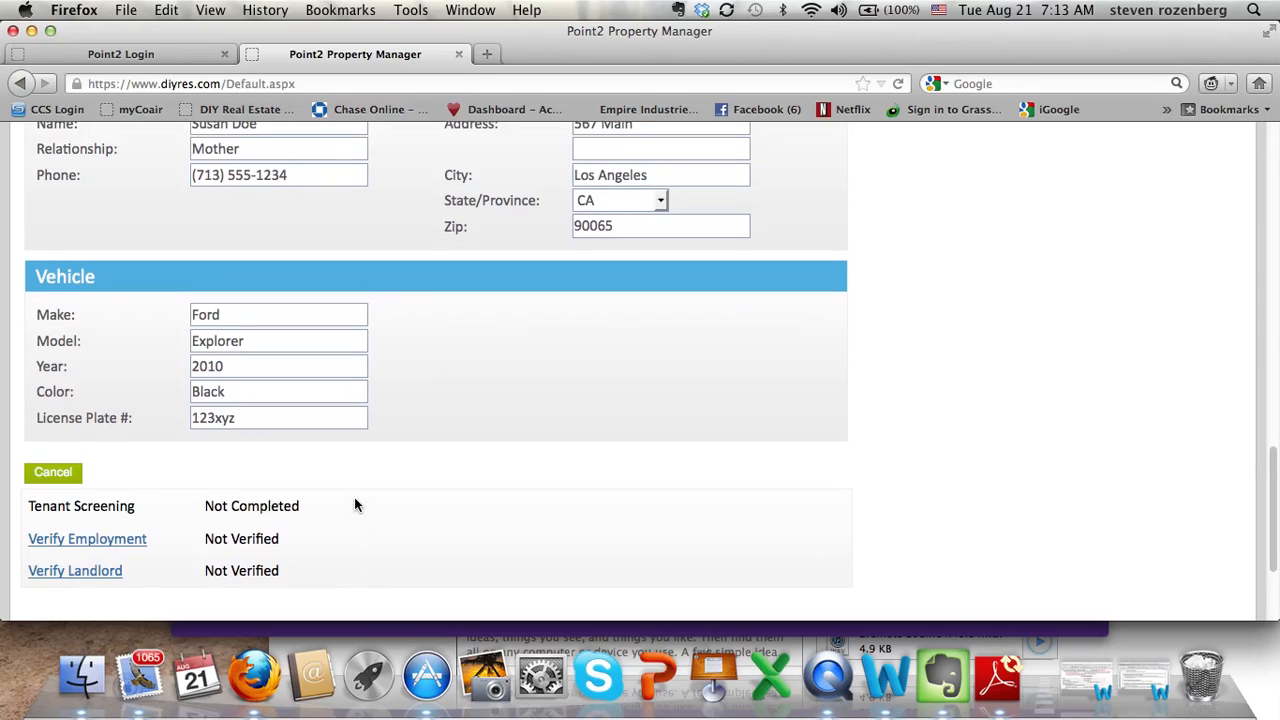
{"action": "scroll", "coordinate": [354, 499], "scroll_direction": "up", "scroll_amount": 5}
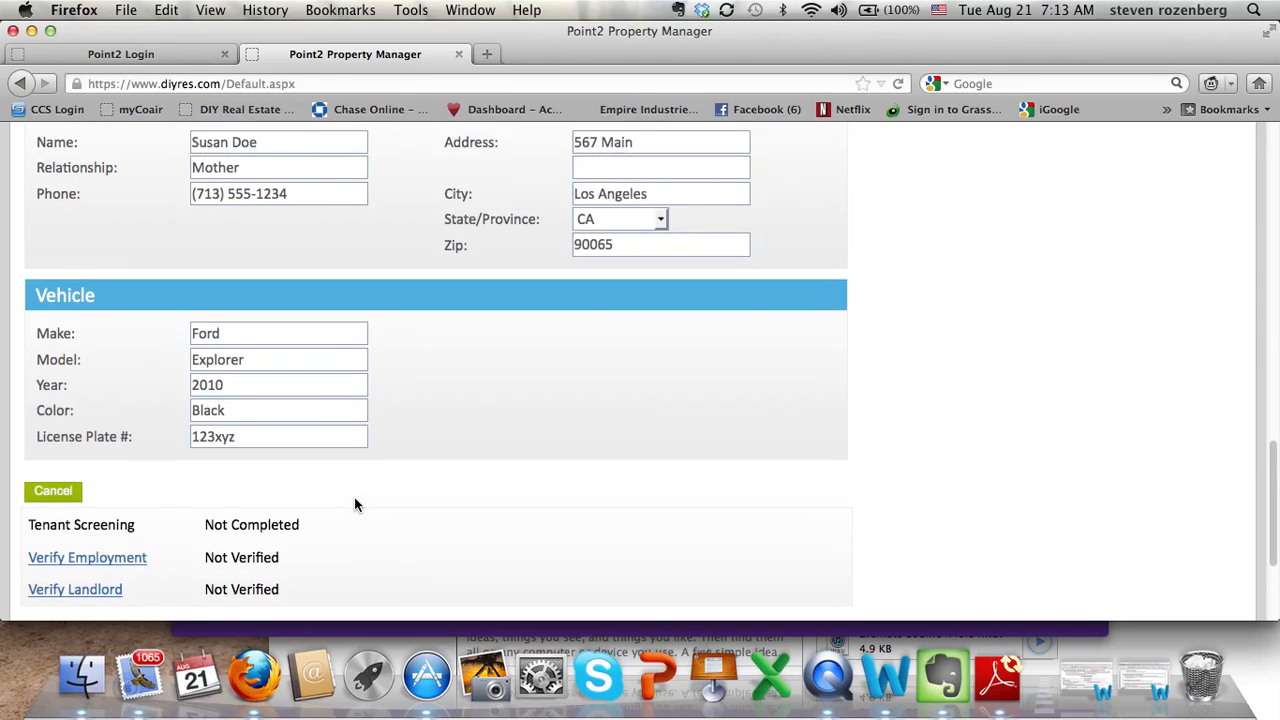
{"action": "scroll", "coordinate": [354, 504], "scroll_direction": "up", "scroll_amount": 4}
{"action": "scroll", "coordinate": [354, 498], "scroll_direction": "up", "scroll_amount": 7}
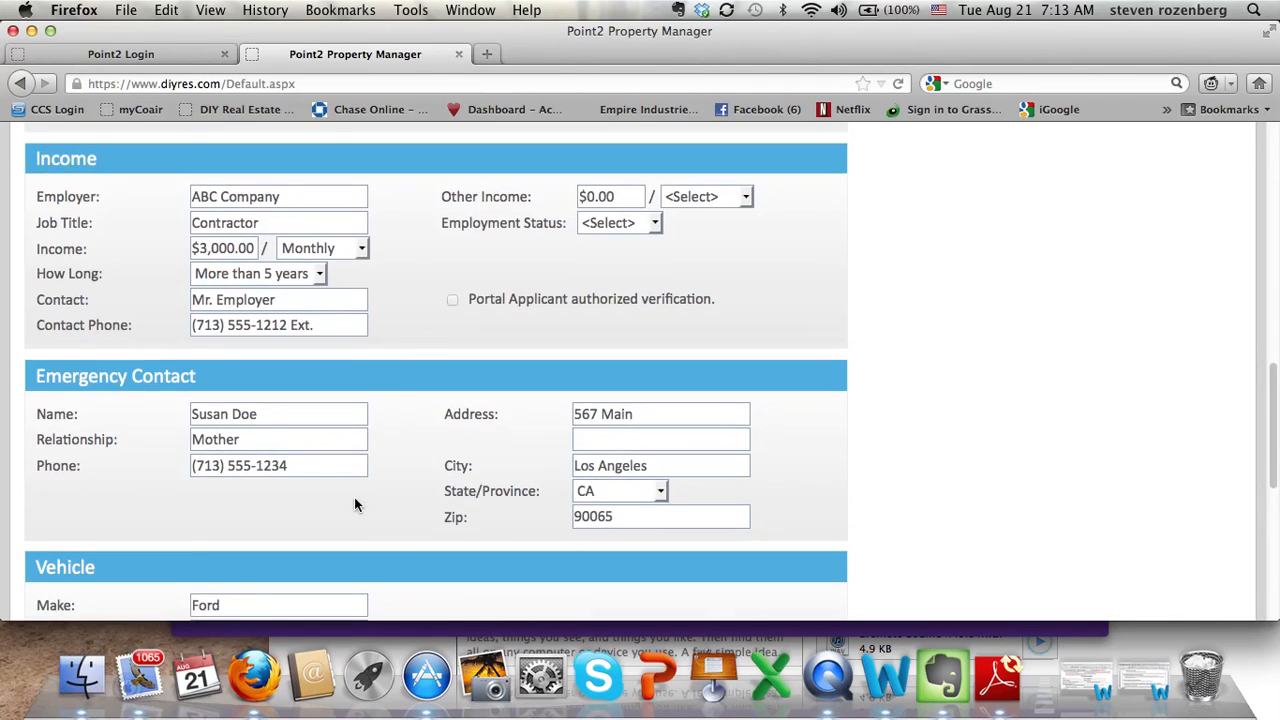
{"action": "scroll", "coordinate": [354, 497], "scroll_direction": "up", "scroll_amount": 10}
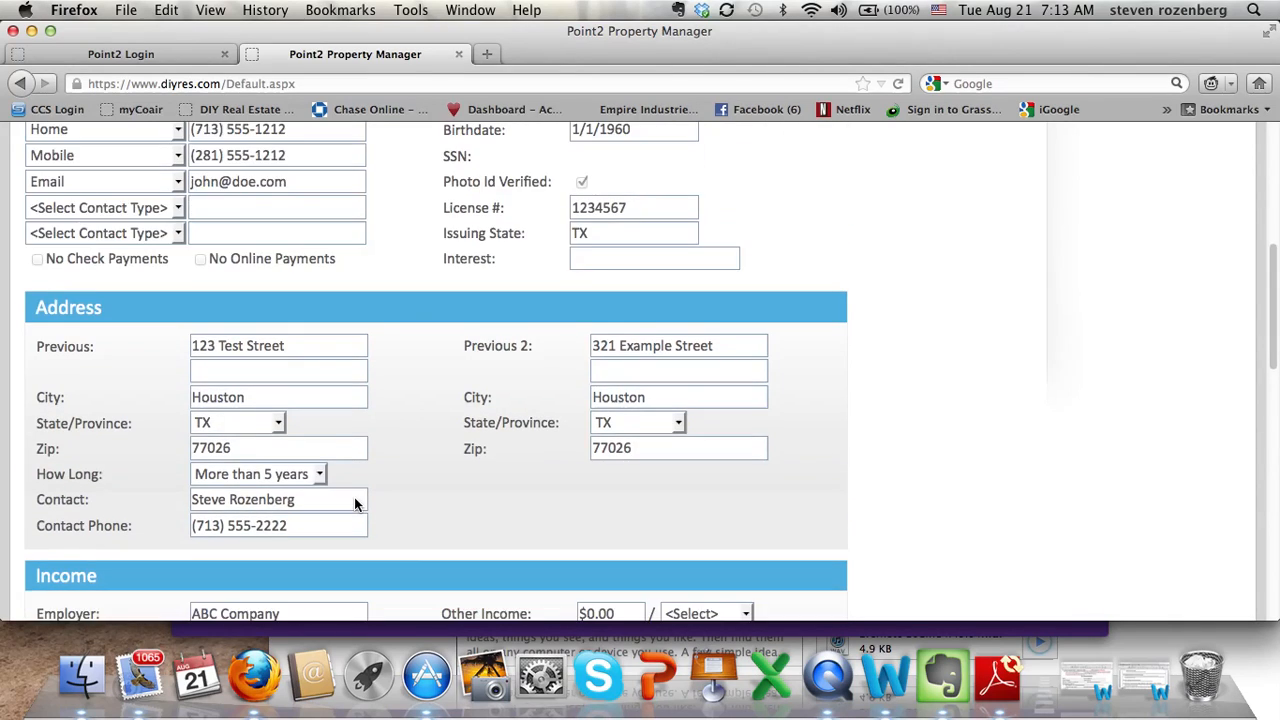
{"action": "scroll", "coordinate": [354, 497], "scroll_direction": "down", "scroll_amount": 9}
{"action": "scroll", "coordinate": [354, 499], "scroll_direction": "down", "scroll_amount": 1}
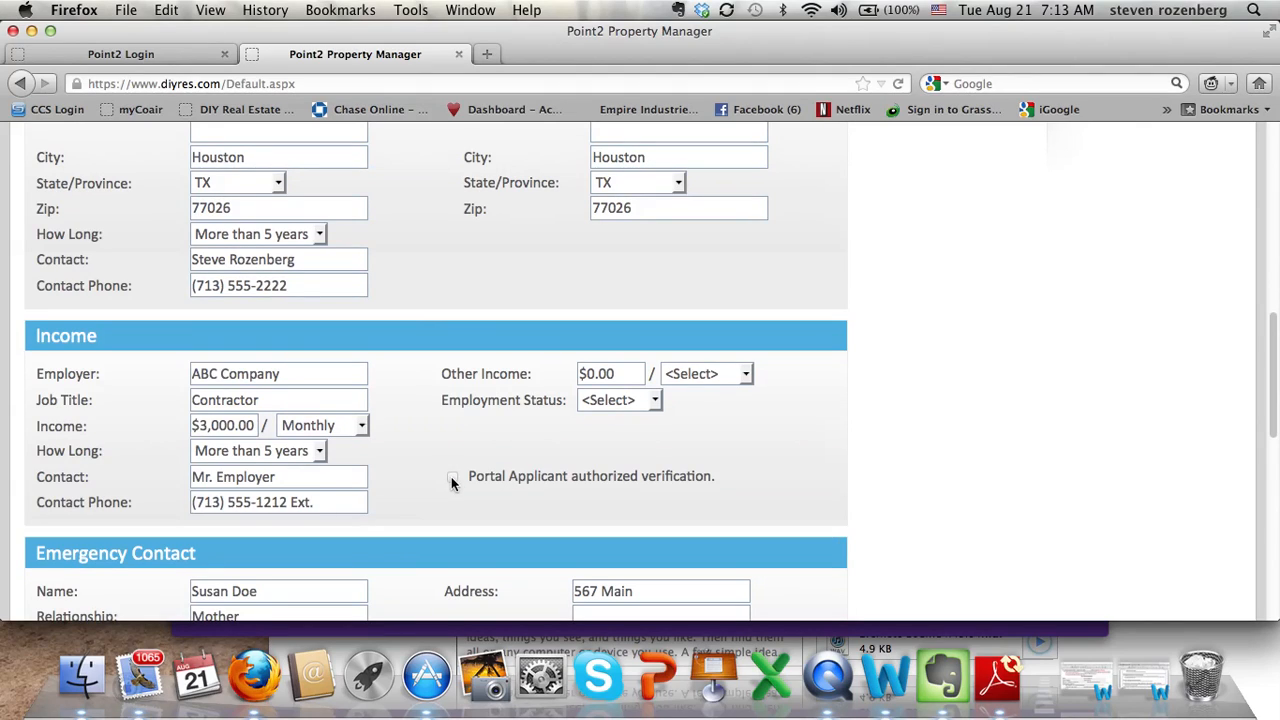
{"action": "scroll", "coordinate": [451, 483], "scroll_direction": "up", "scroll_amount": 10}
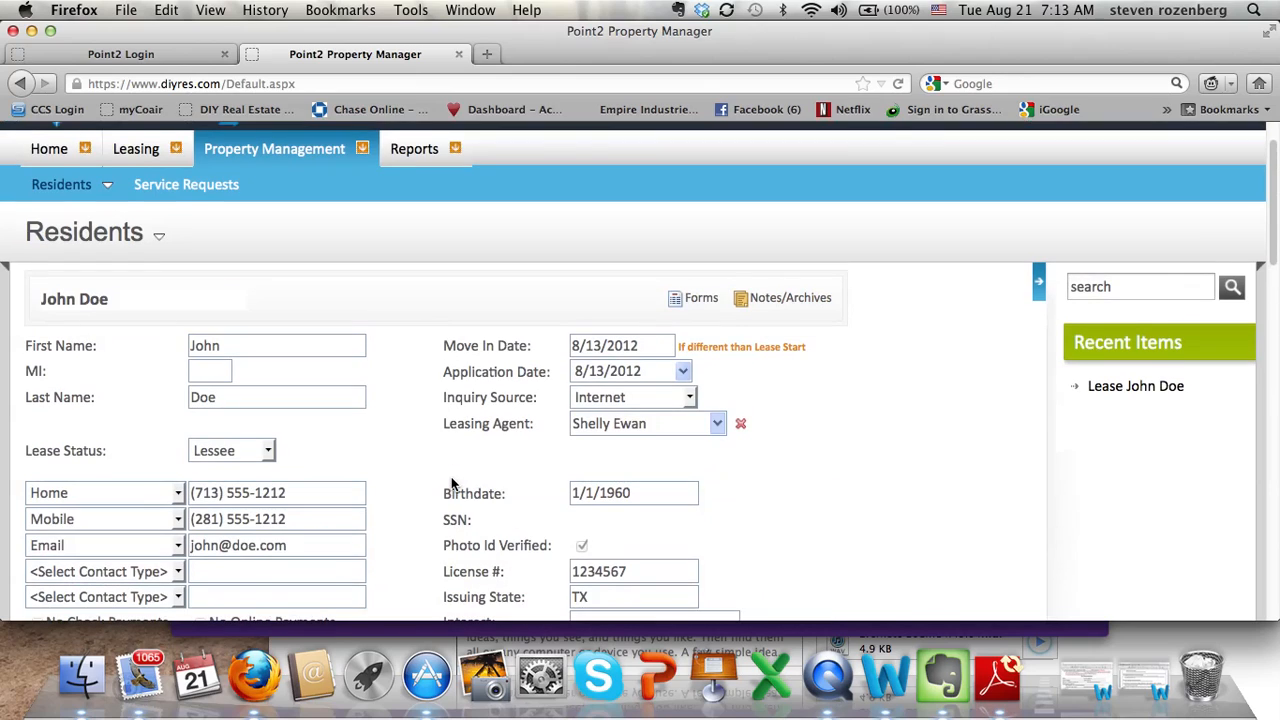
{"action": "scroll", "coordinate": [451, 483], "scroll_direction": "down", "scroll_amount": 5}
{"action": "scroll", "coordinate": [451, 483], "scroll_direction": "down", "scroll_amount": 15}
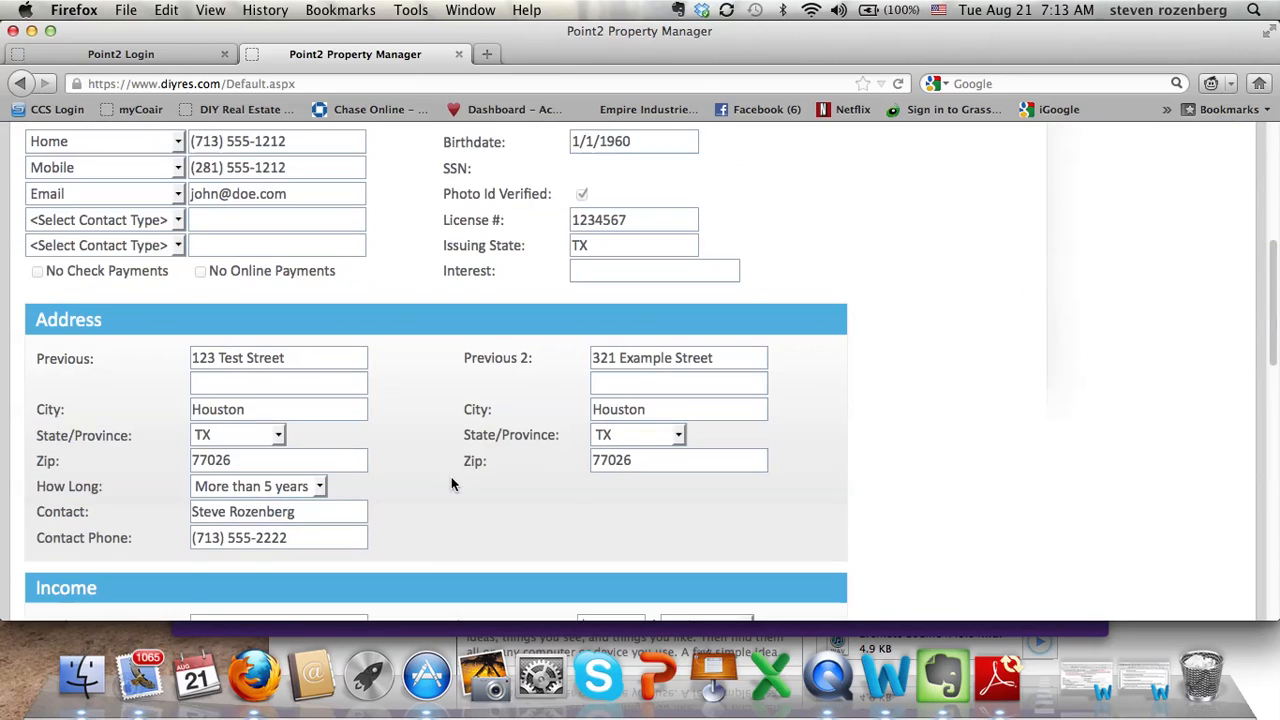
{"action": "scroll", "coordinate": [451, 483], "scroll_direction": "down", "scroll_amount": 2}
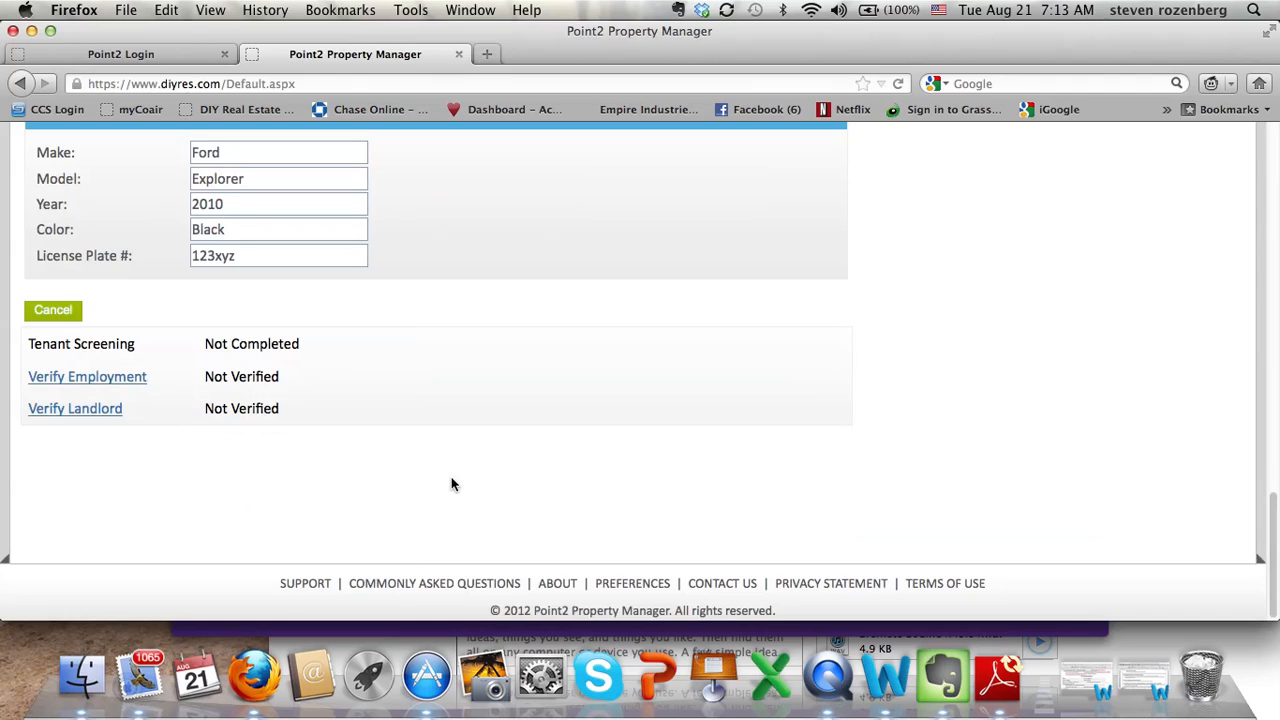
Leave the resident details and go to the Reports section.
{"action": "left_click", "coordinate": [40, 306]}
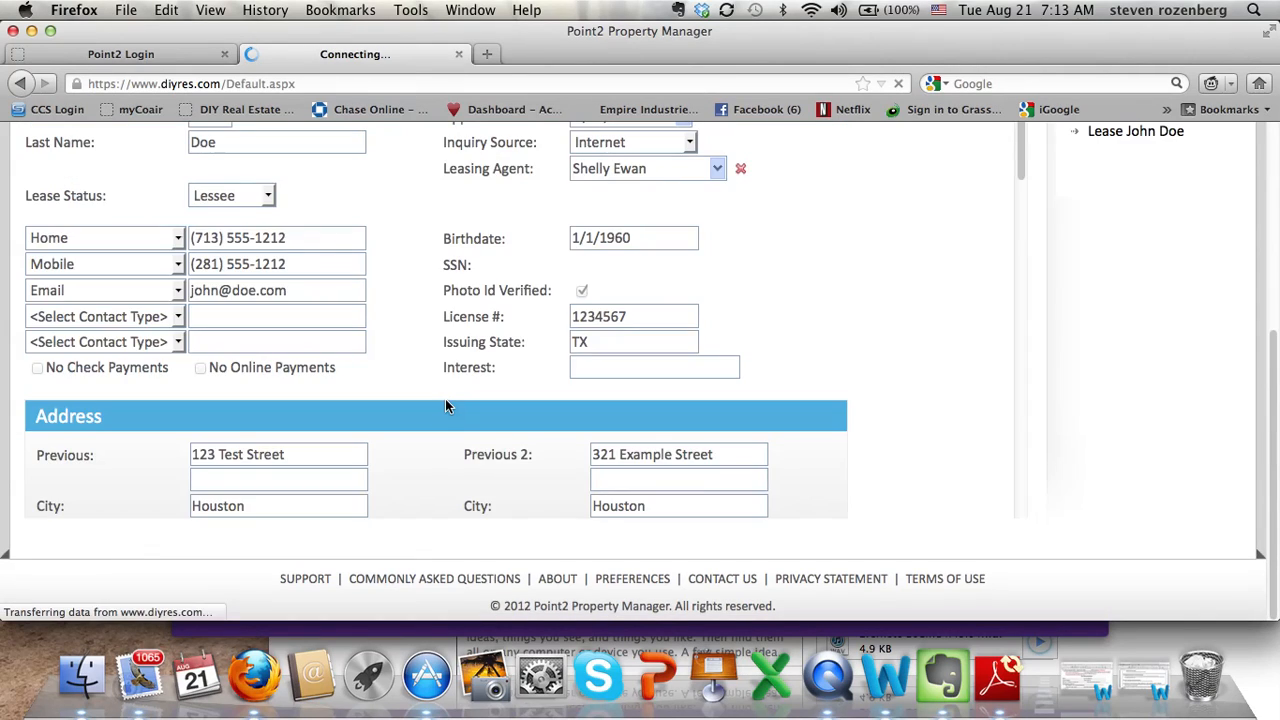
{"action": "scroll", "coordinate": [470, 397], "scroll_direction": "up", "scroll_amount": 6}
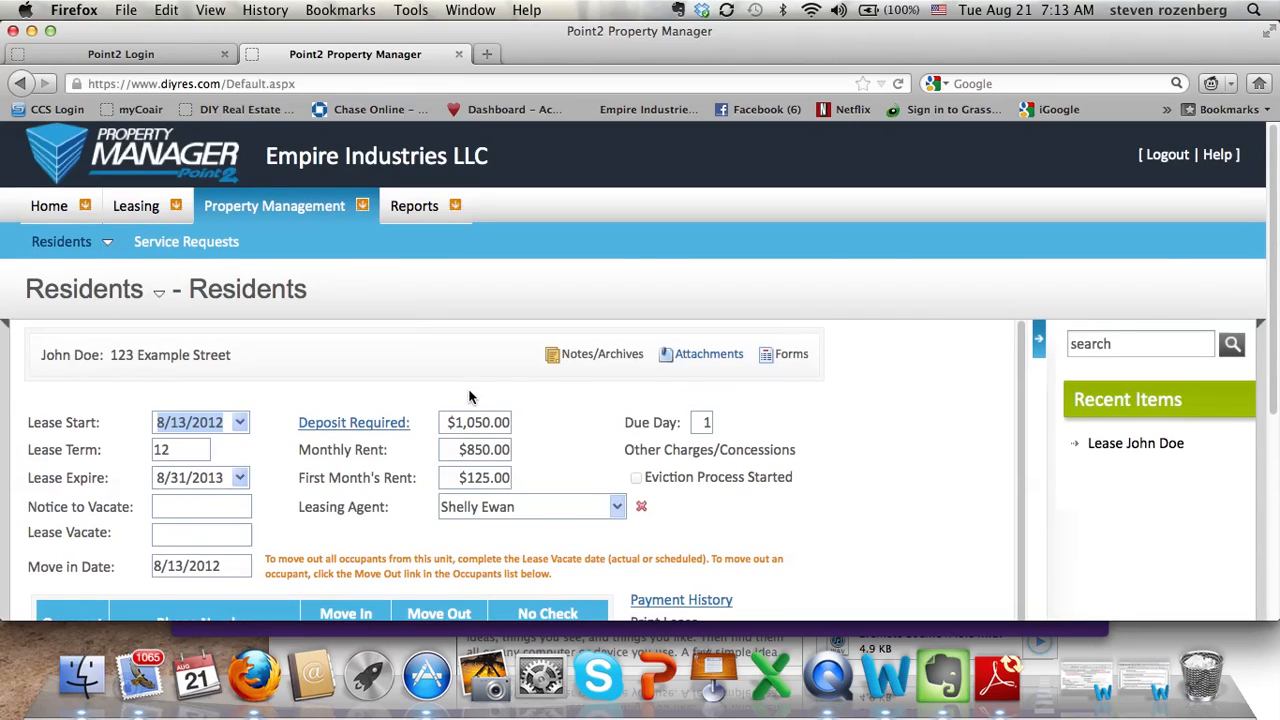
{"action": "scroll", "coordinate": [470, 397], "scroll_direction": "down", "scroll_amount": 3}
{"action": "scroll", "coordinate": [470, 397], "scroll_direction": "up", "scroll_amount": 3}
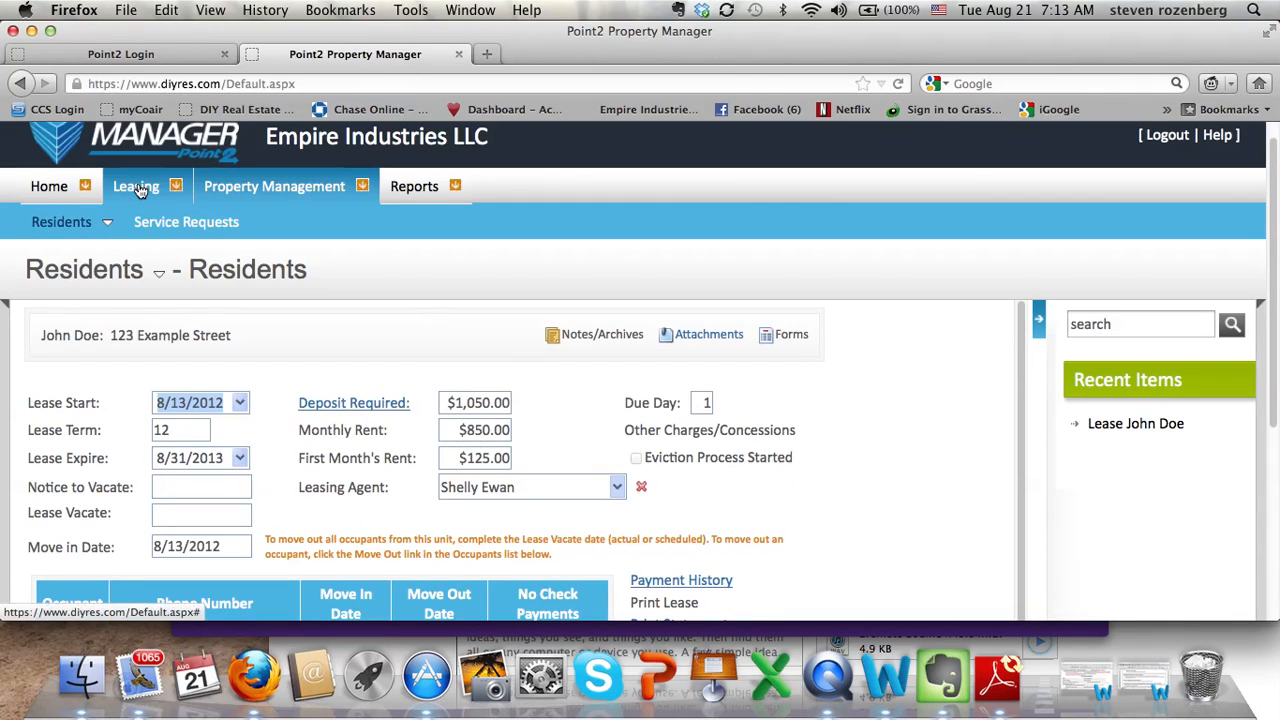
{"action": "left_click", "coordinate": [407, 189]}
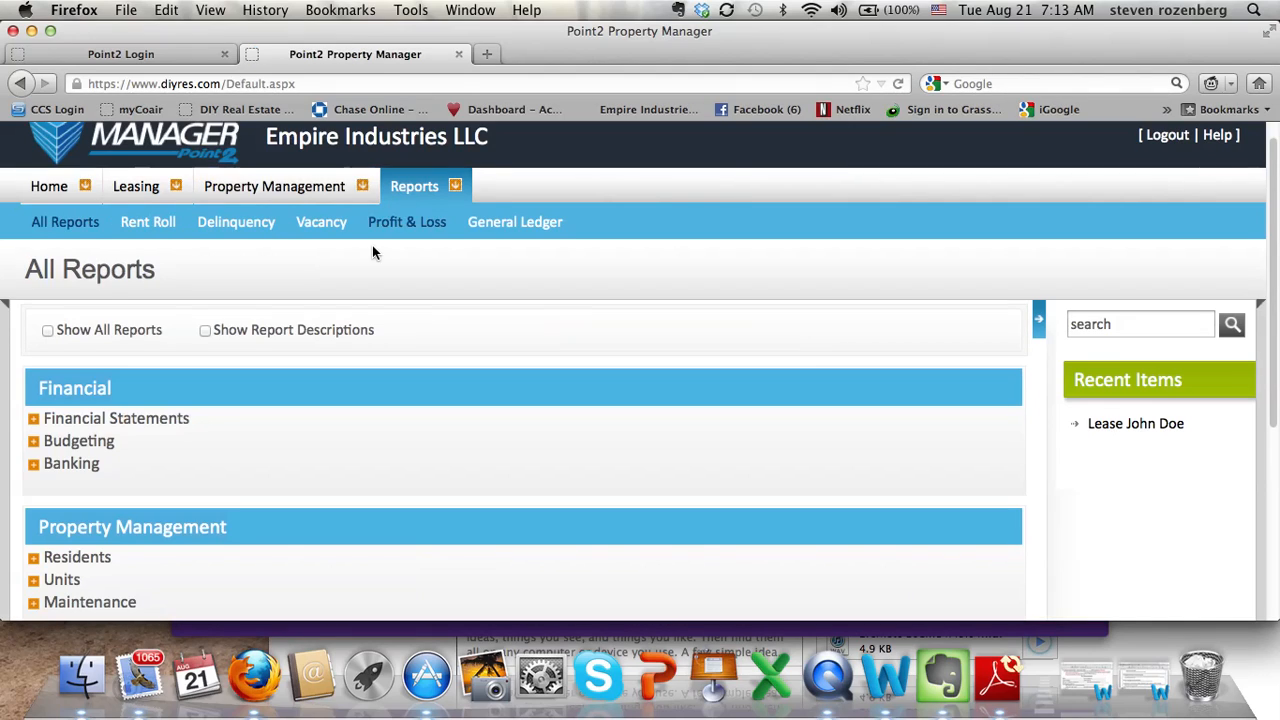
{"action": "scroll", "coordinate": [254, 368], "scroll_direction": "down", "scroll_amount": 5}
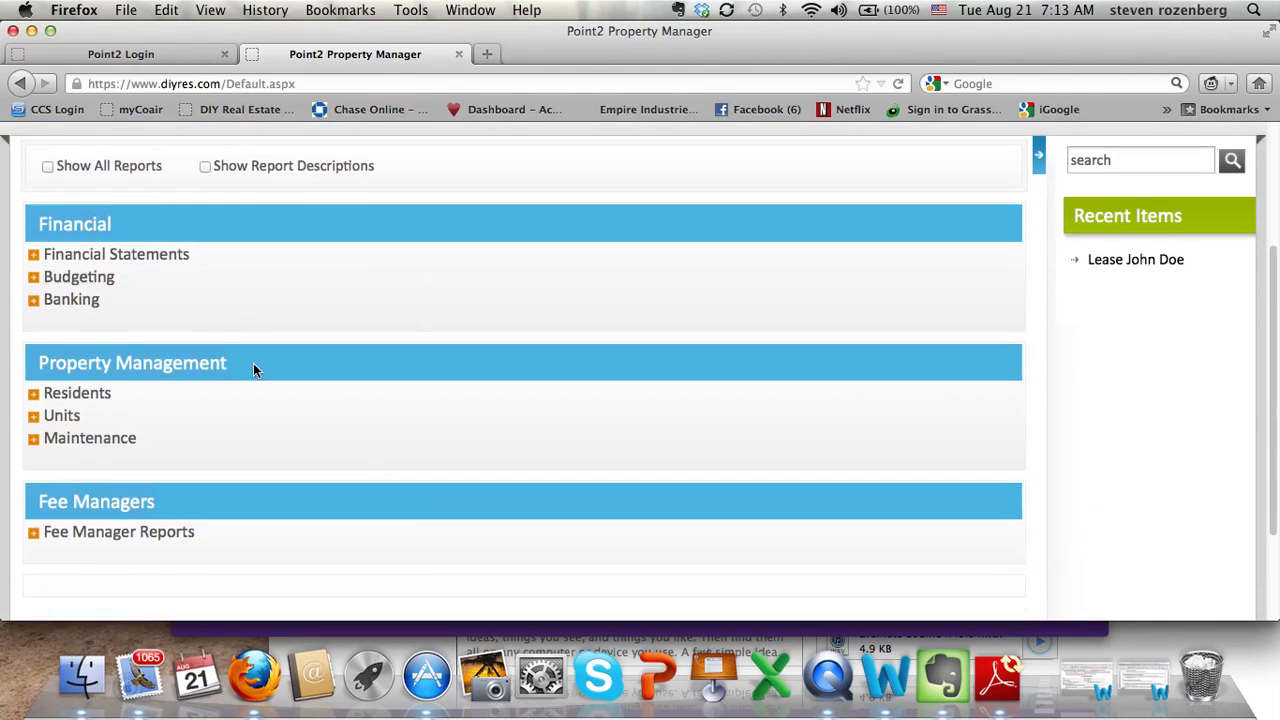
{"action": "scroll", "coordinate": [253, 370], "scroll_direction": "up", "scroll_amount": 5}
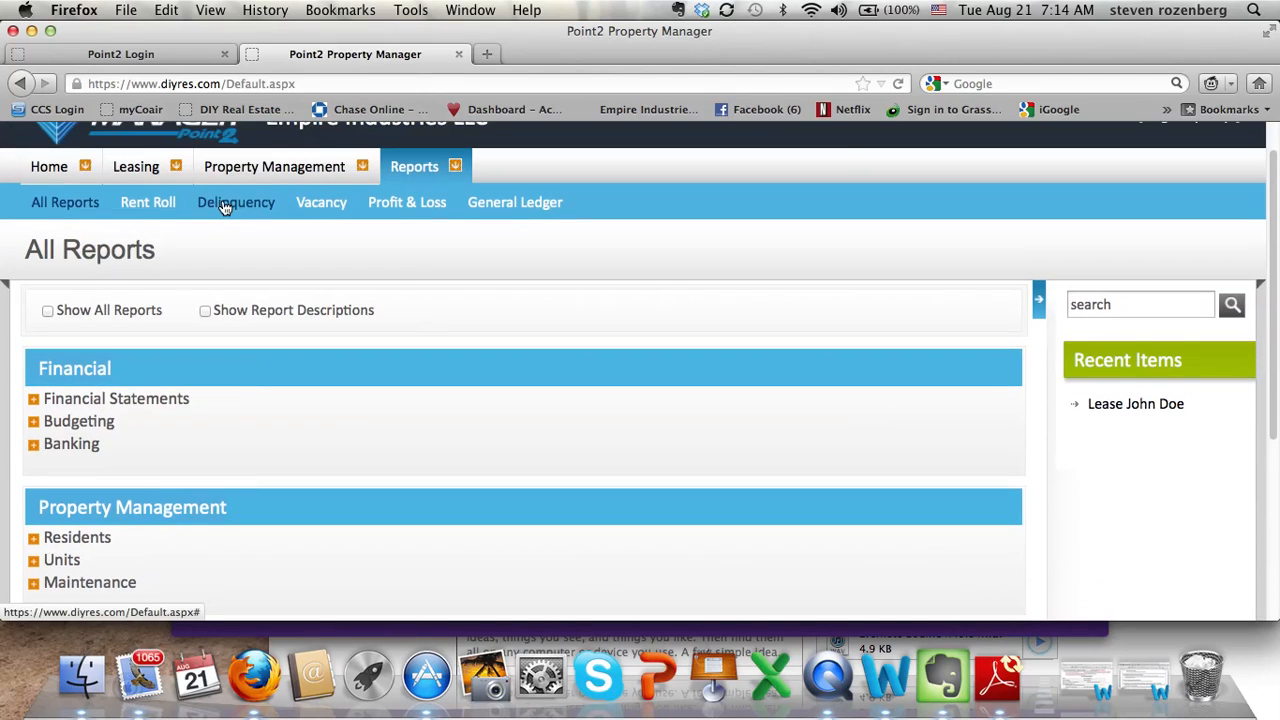
Run the Delinquency report as of 8/21/2012, showing $125.00 rent owed.
{"action": "left_click", "coordinate": [225, 206]}
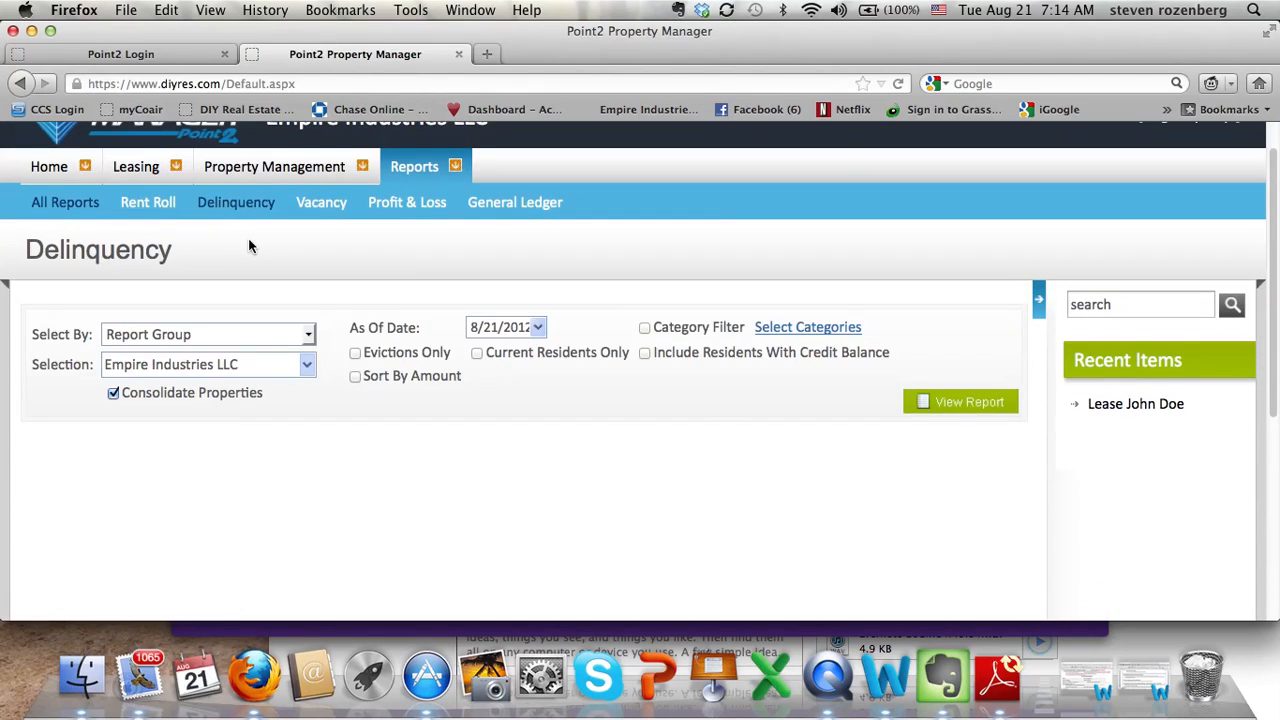
{"action": "left_click", "coordinate": [920, 401]}
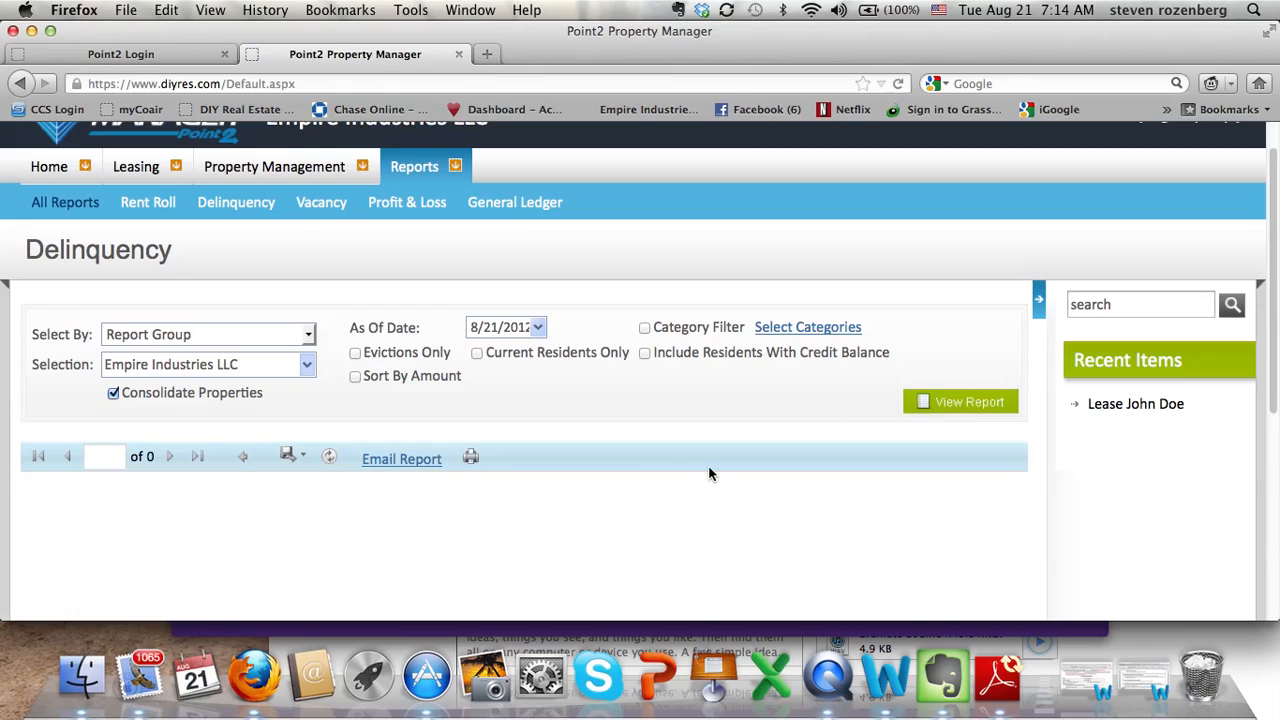
{"action": "scroll", "coordinate": [682, 470], "scroll_direction": "down", "scroll_amount": 5}
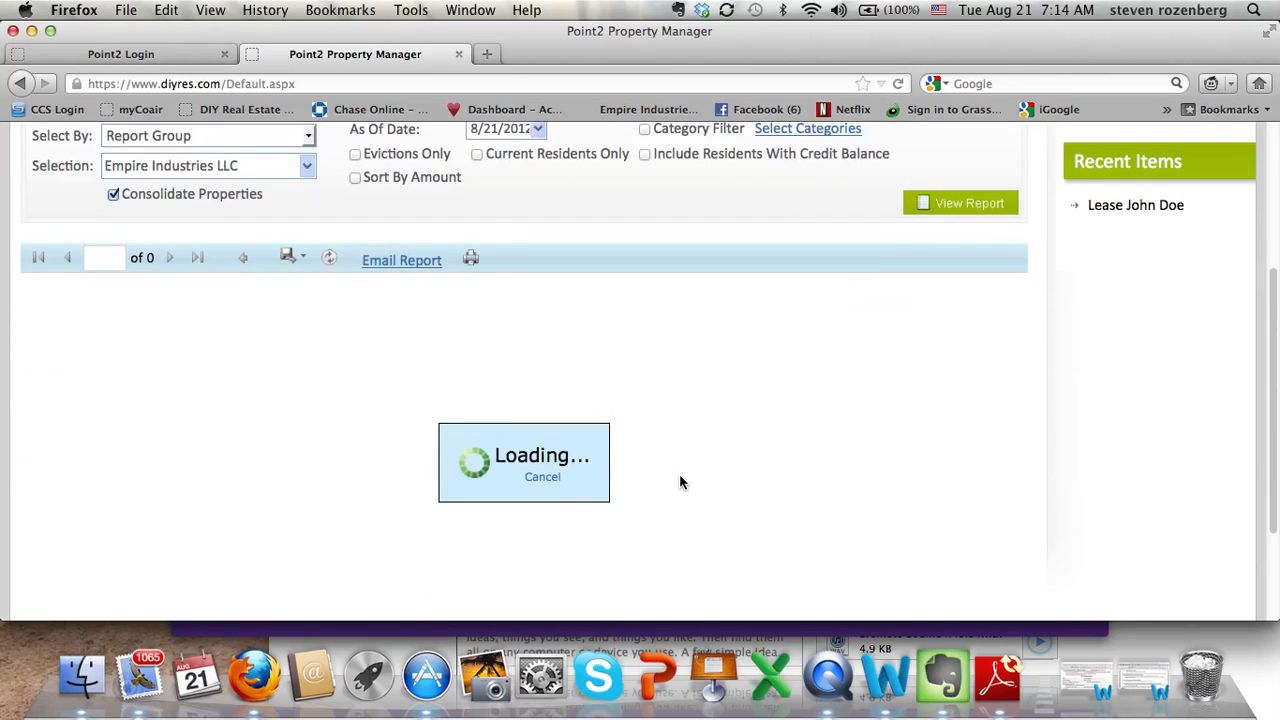
{"action": "scroll", "coordinate": [680, 478], "scroll_direction": "down", "scroll_amount": 3}
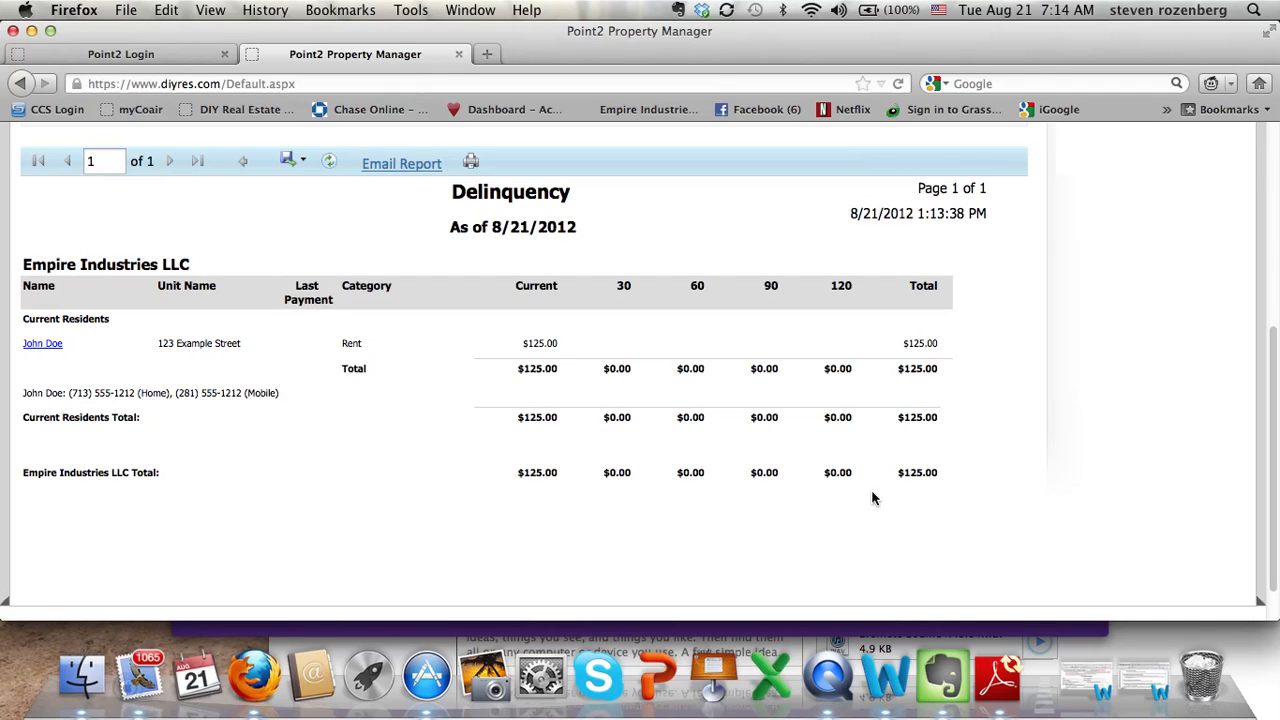
{"action": "key", "text": "ctrl+Up"}
{"action": "key", "text": "ctrl+Up"}
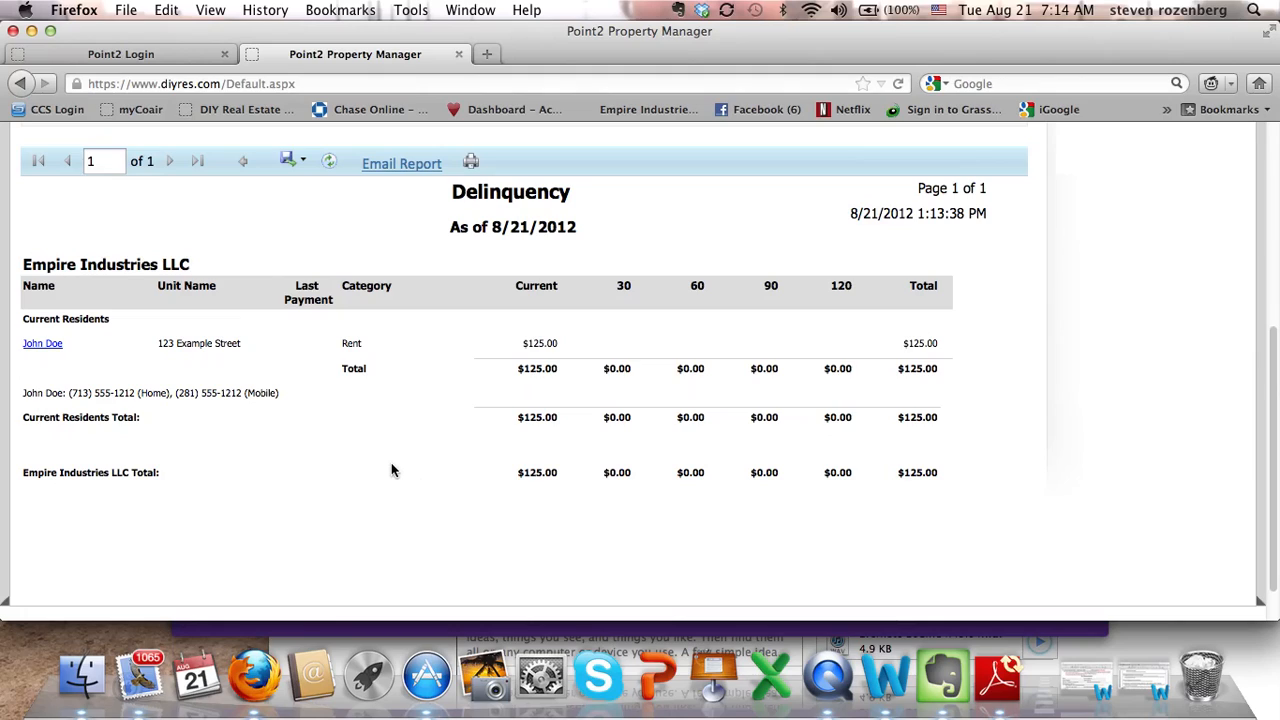
{"action": "scroll", "coordinate": [391, 468], "scroll_direction": "up", "scroll_amount": 2}
{"action": "scroll", "coordinate": [389, 467], "scroll_direction": "up", "scroll_amount": 3}
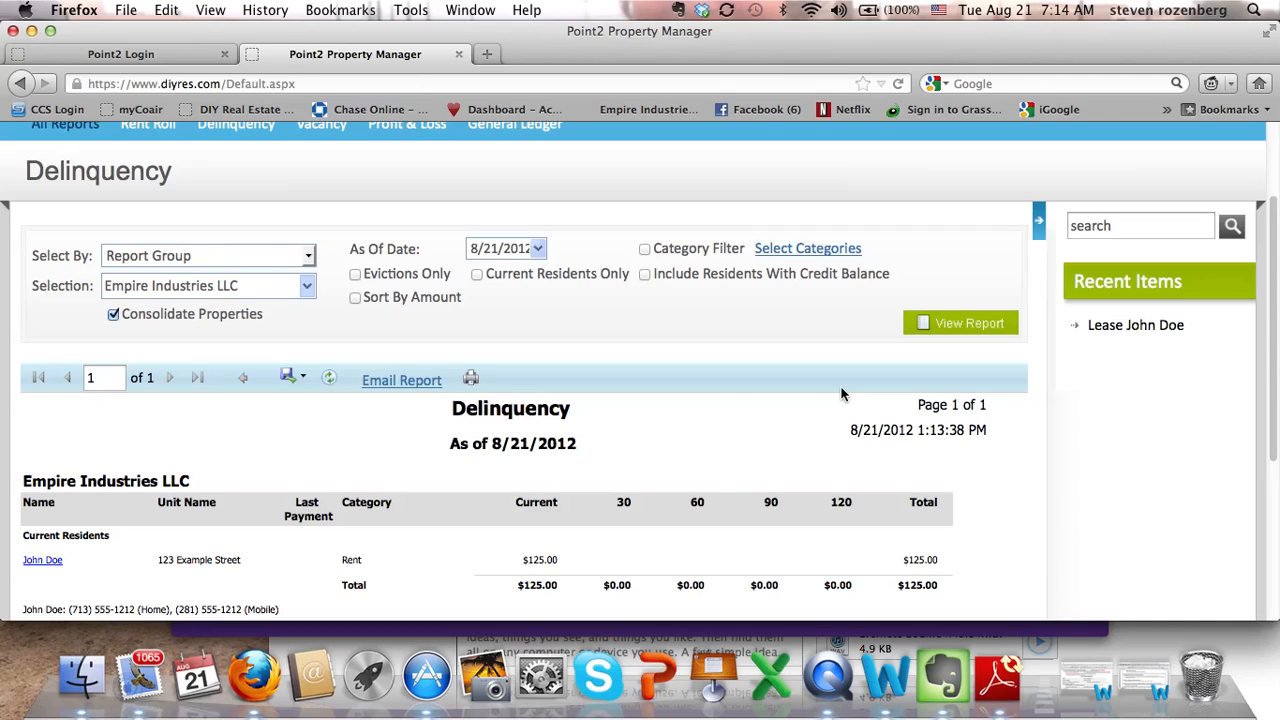
{"action": "scroll", "coordinate": [798, 330], "scroll_direction": "up", "scroll_amount": 3}
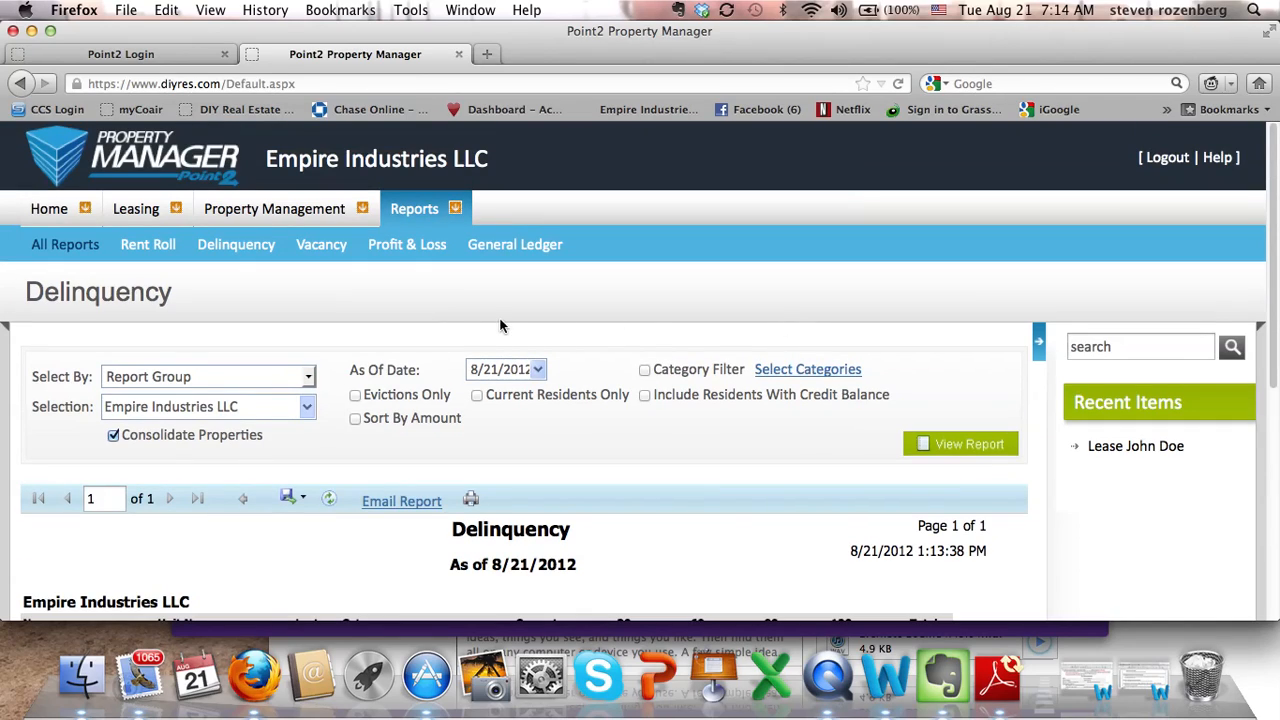
Generate the Profit & Loss report with Empire Industries LLC as the property.
{"action": "left_click", "coordinate": [425, 250]}
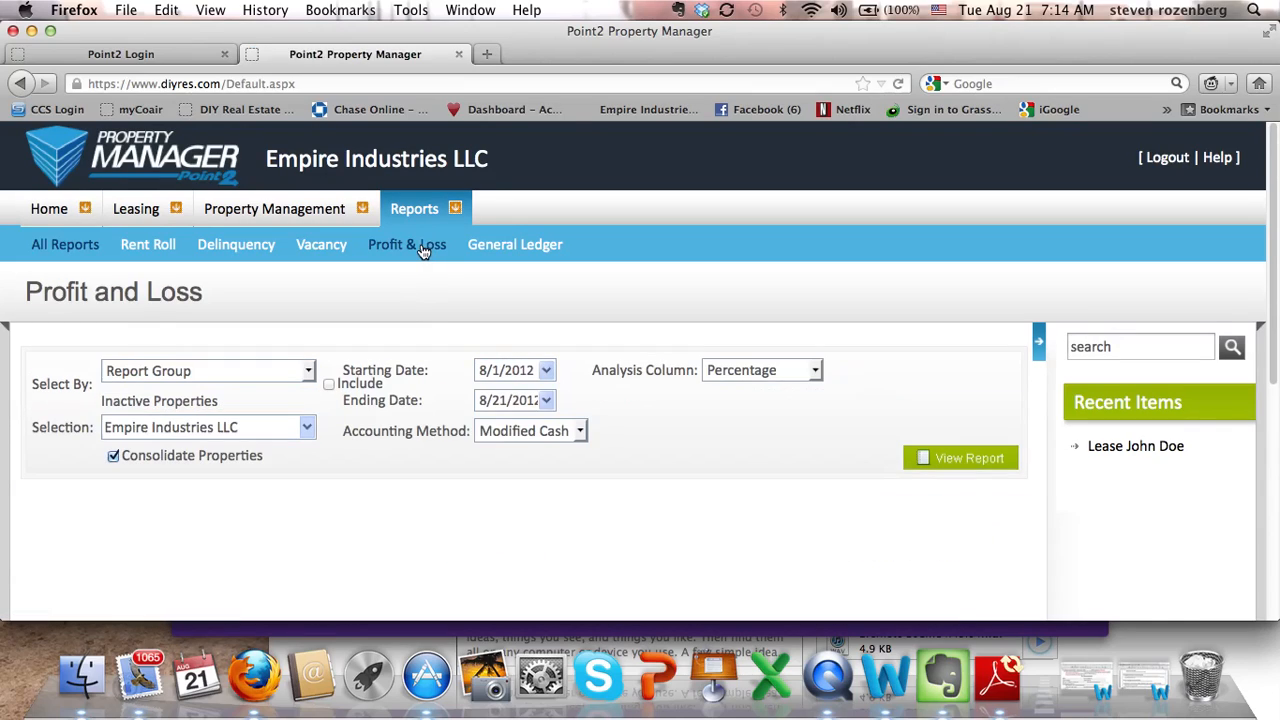
{"action": "scroll", "coordinate": [339, 330], "scroll_direction": "down", "scroll_amount": 2}
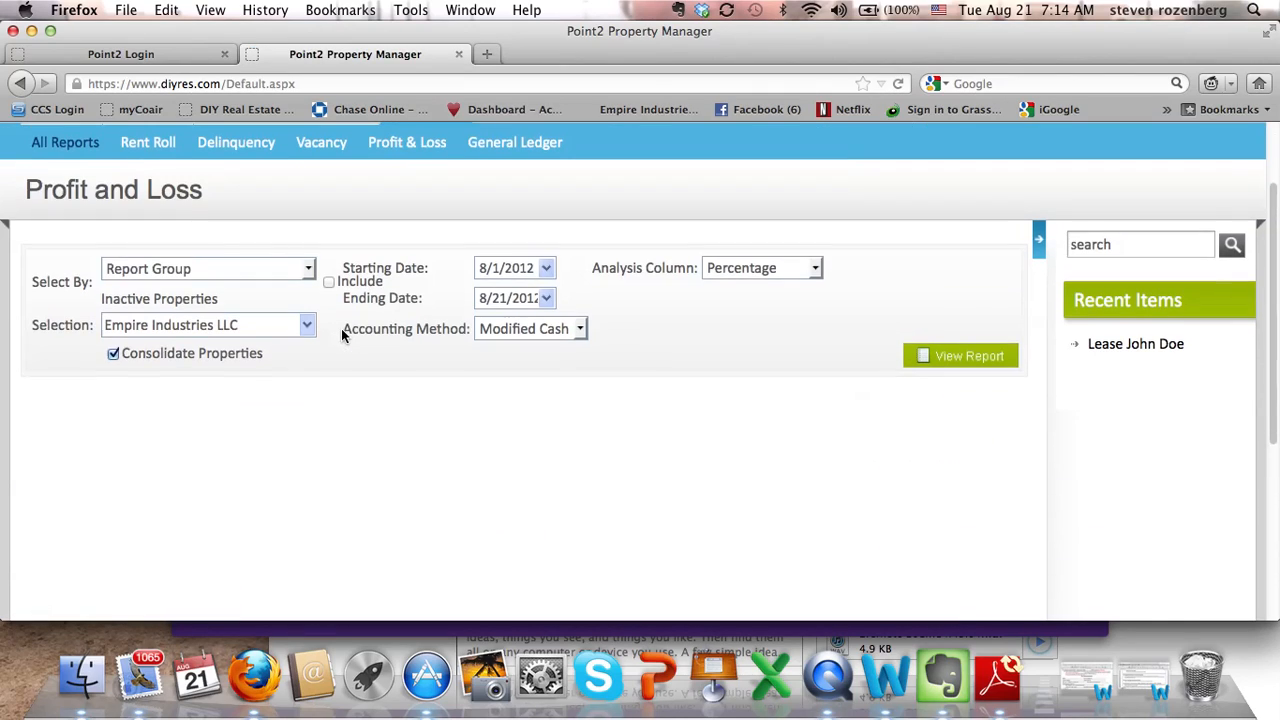
{"action": "scroll", "coordinate": [561, 332], "scroll_direction": "up", "scroll_amount": 2}
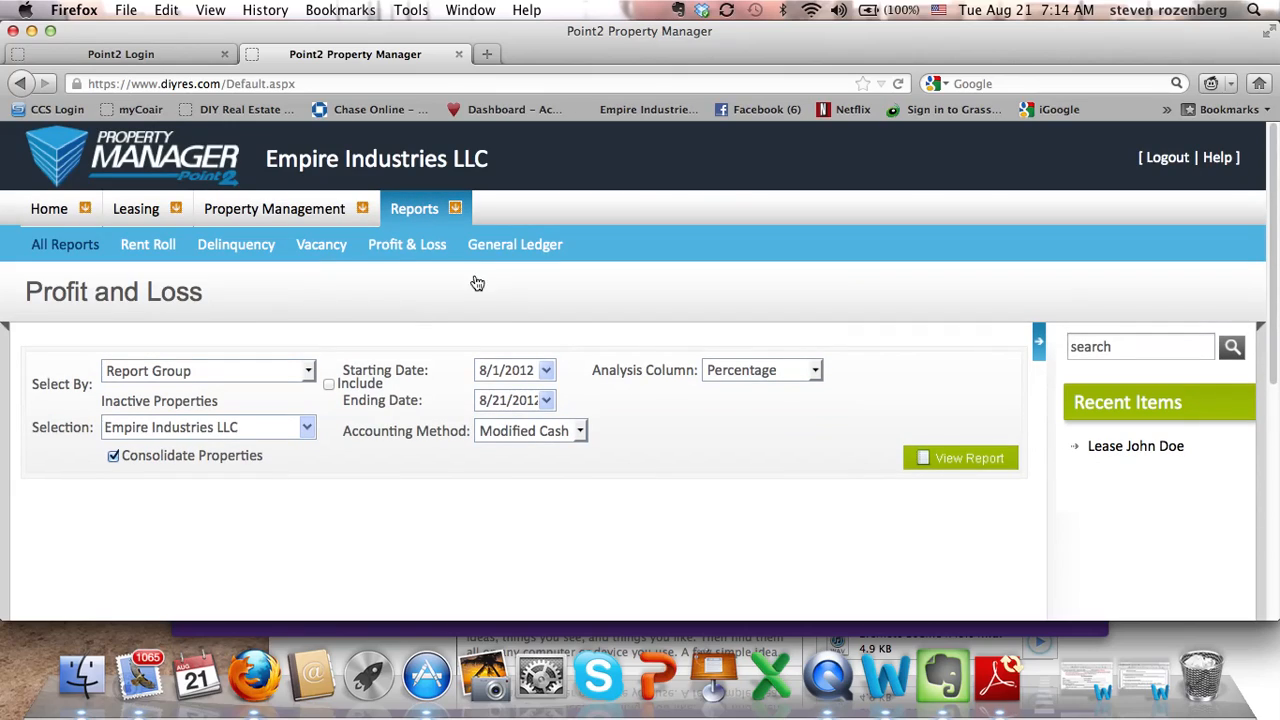
{"action": "left_click", "coordinate": [404, 246]}
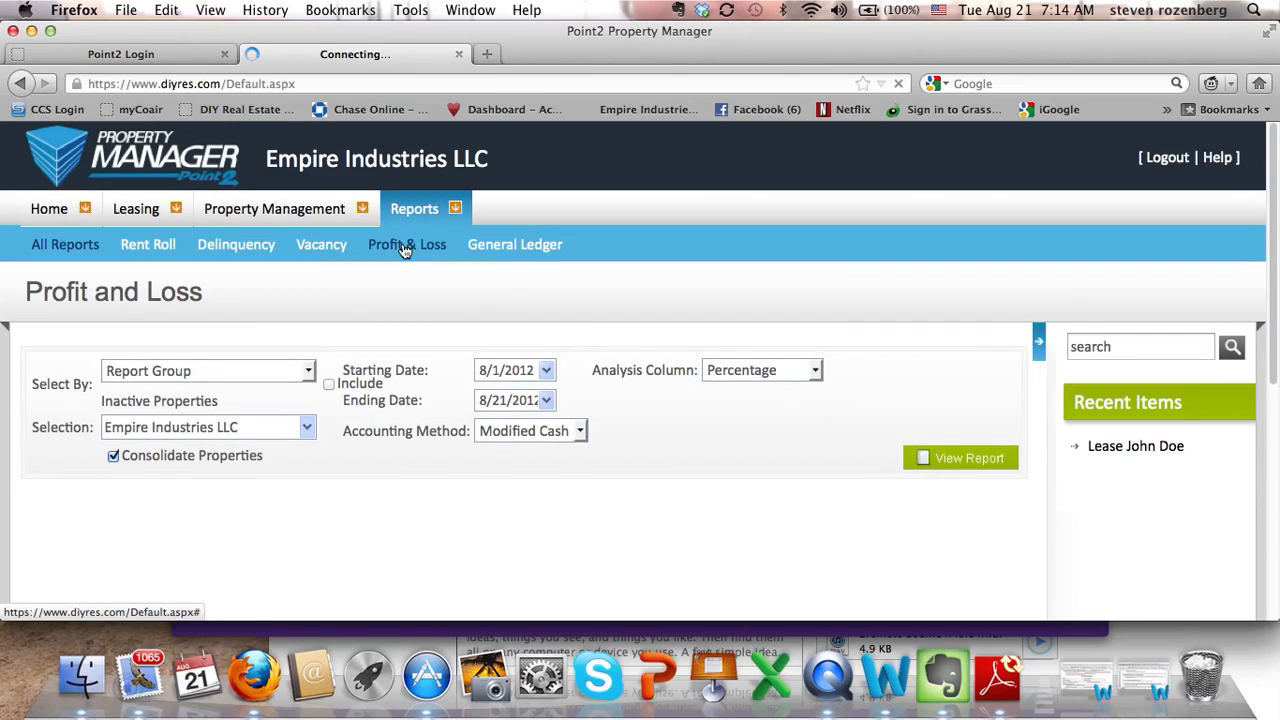
{"action": "left_click", "coordinate": [305, 429]}
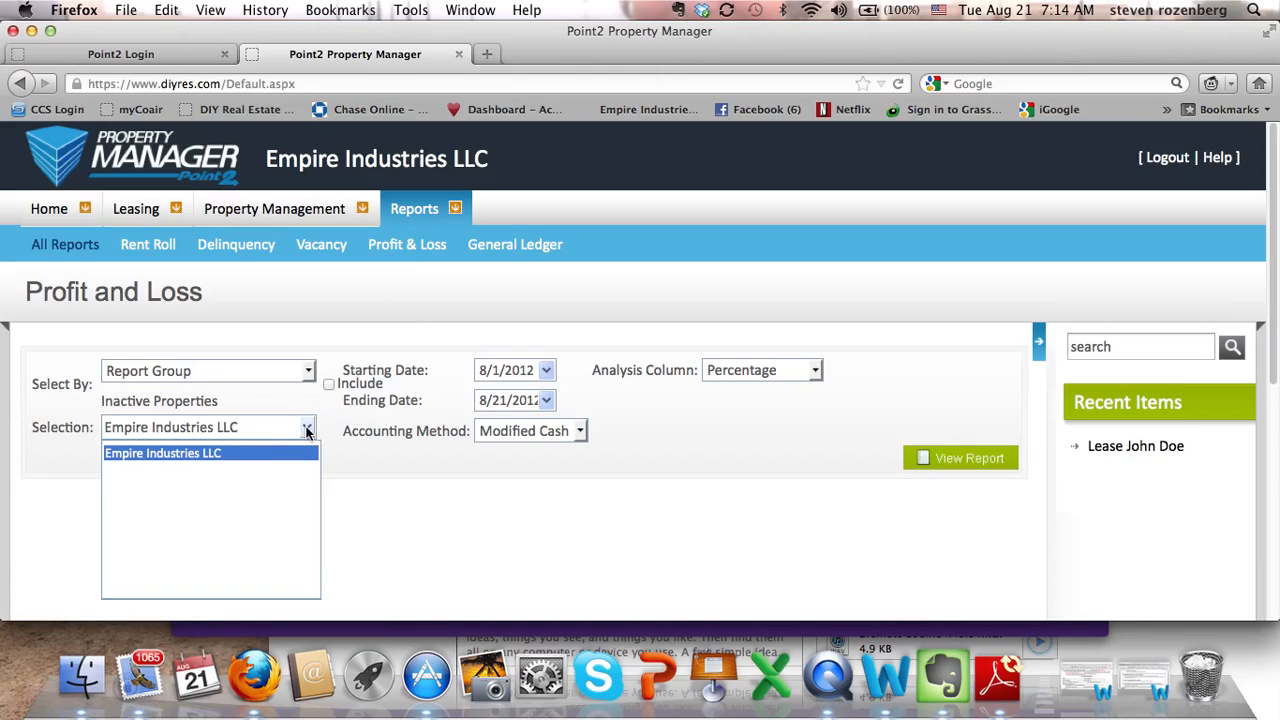
{"action": "left_click", "coordinate": [408, 379]}
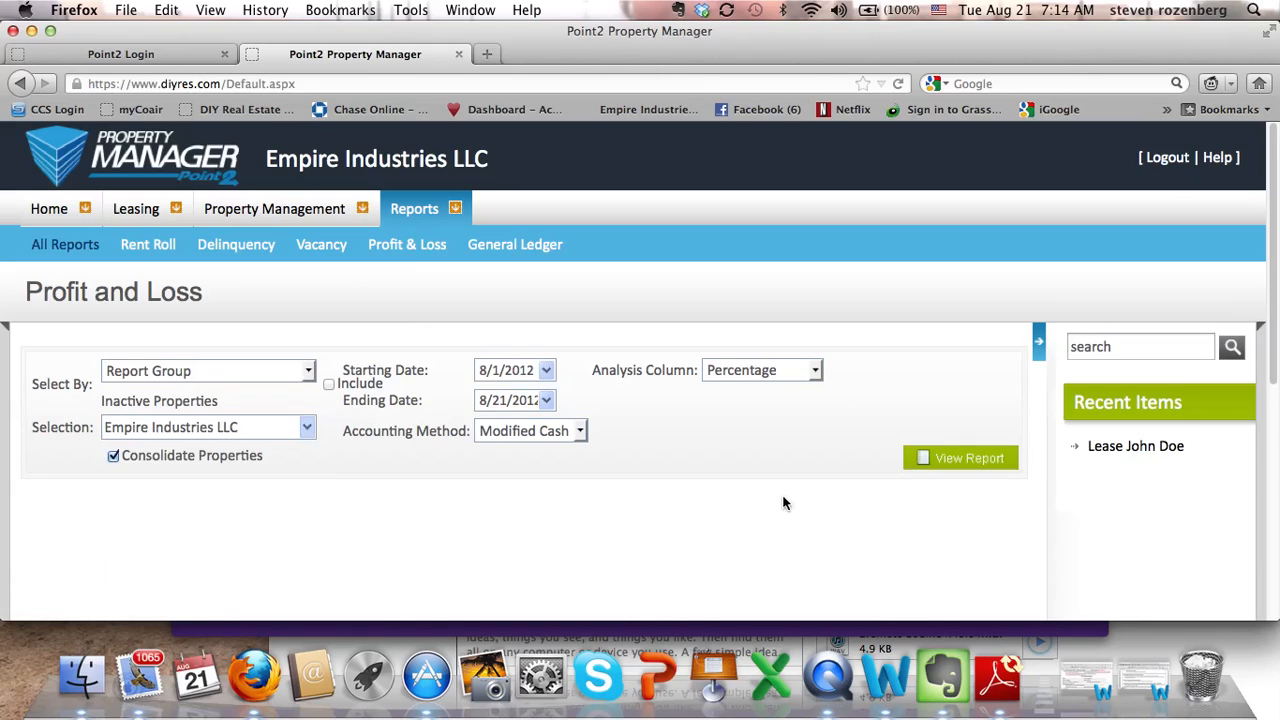
{"action": "left_click", "coordinate": [977, 463]}
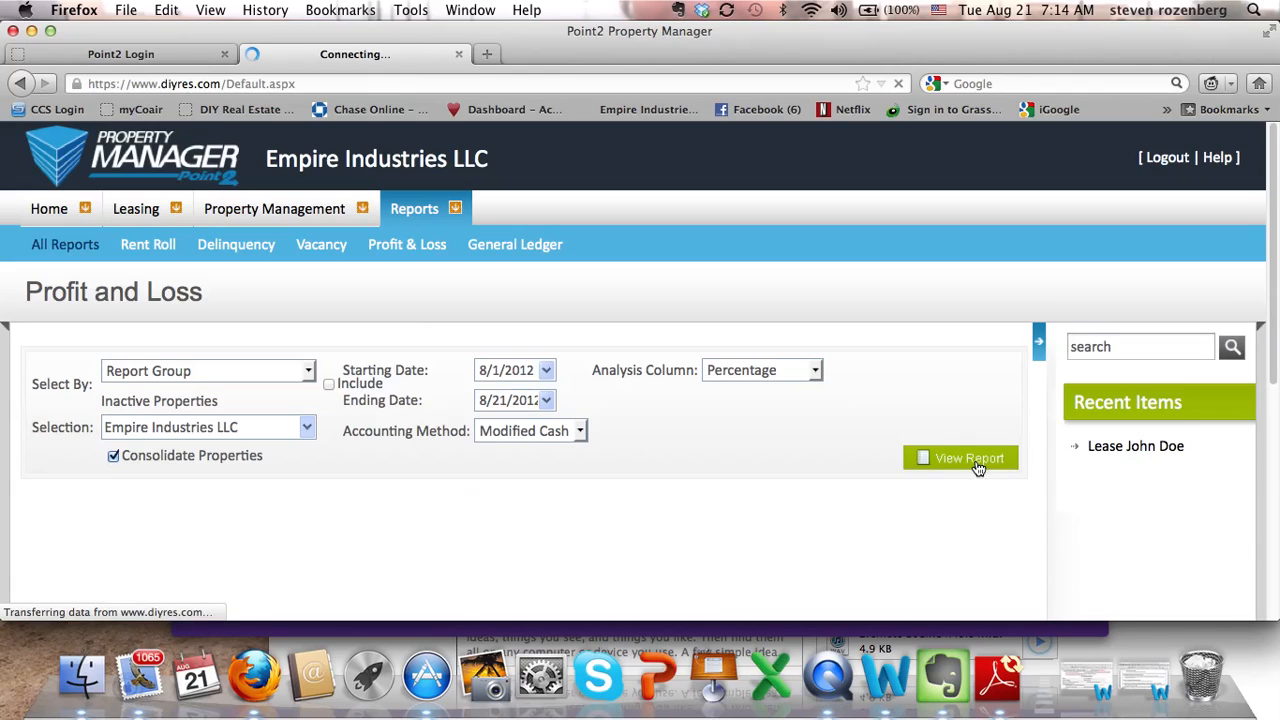
Review the report, marking the $0.00 month-to-date and year-to-date Net Property Income.
{"action": "scroll", "coordinate": [628, 490], "scroll_direction": "down", "scroll_amount": 5}
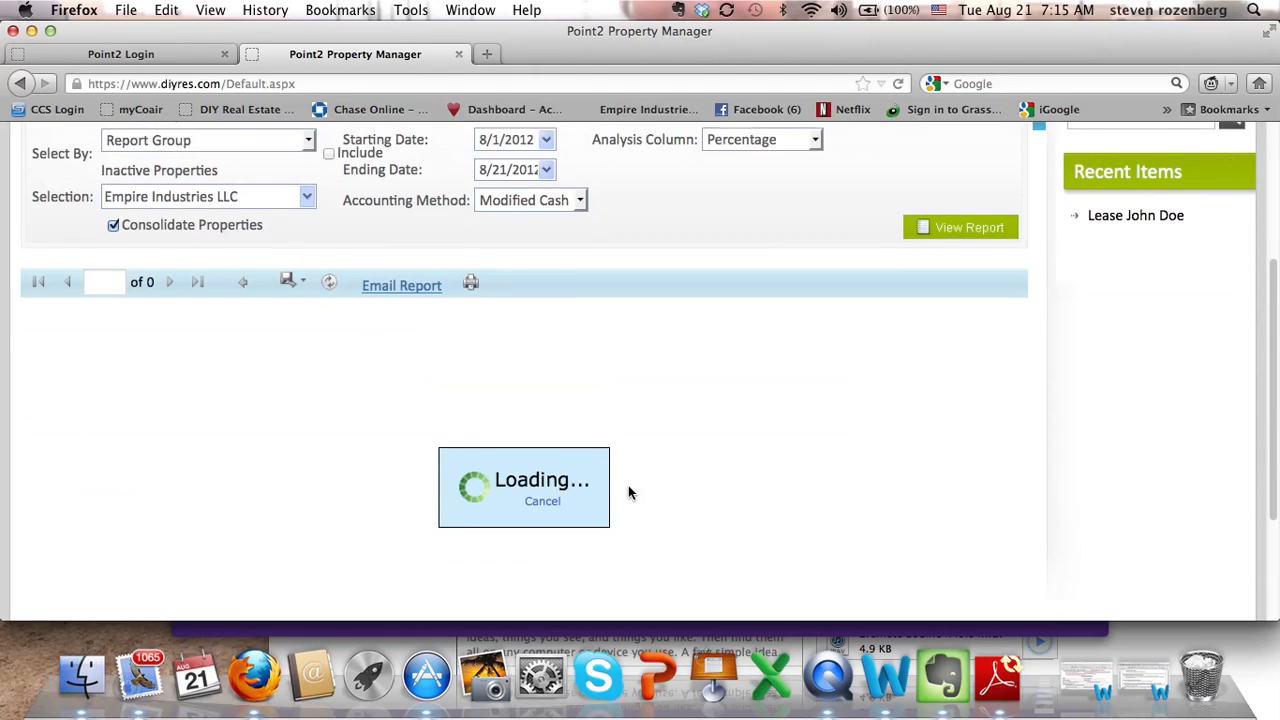
{"action": "scroll", "coordinate": [628, 490], "scroll_direction": "down", "scroll_amount": 2}
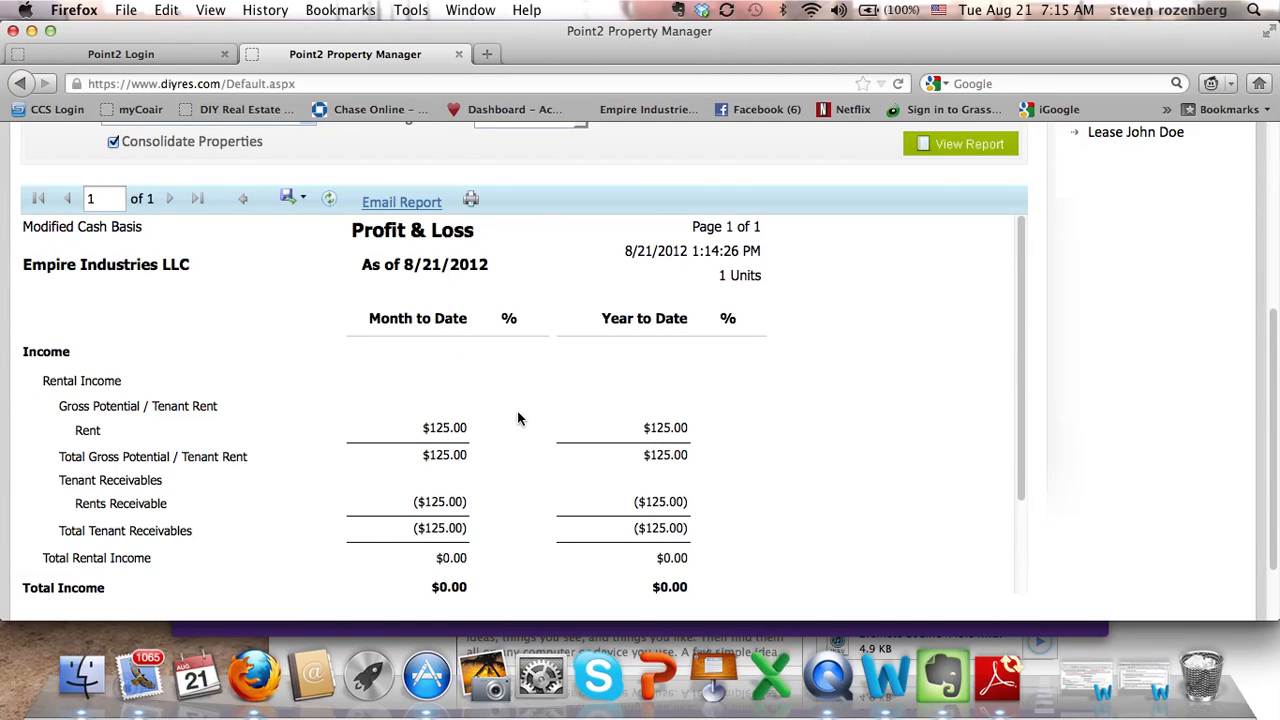
{"action": "scroll", "coordinate": [529, 430], "scroll_direction": "down", "scroll_amount": 2}
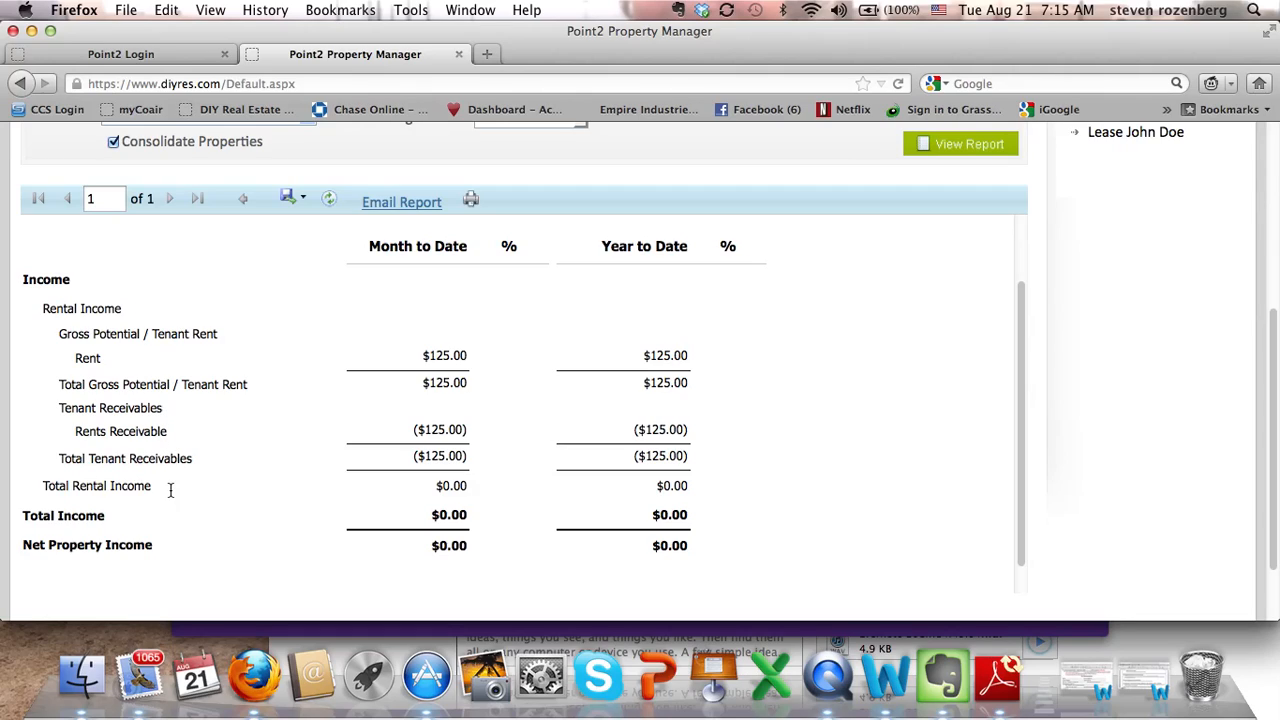
{"action": "scroll", "coordinate": [468, 330], "scroll_direction": "up", "scroll_amount": 2}
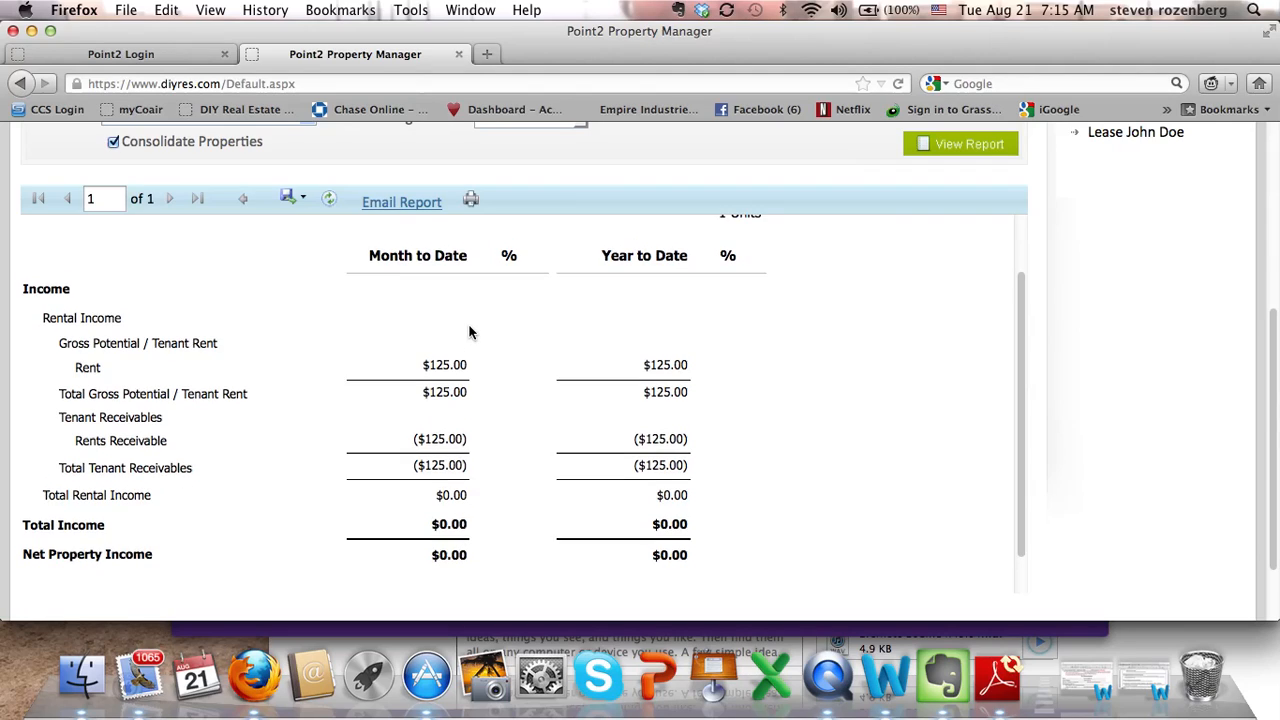
{"action": "scroll", "coordinate": [468, 330], "scroll_direction": "down", "scroll_amount": 3}
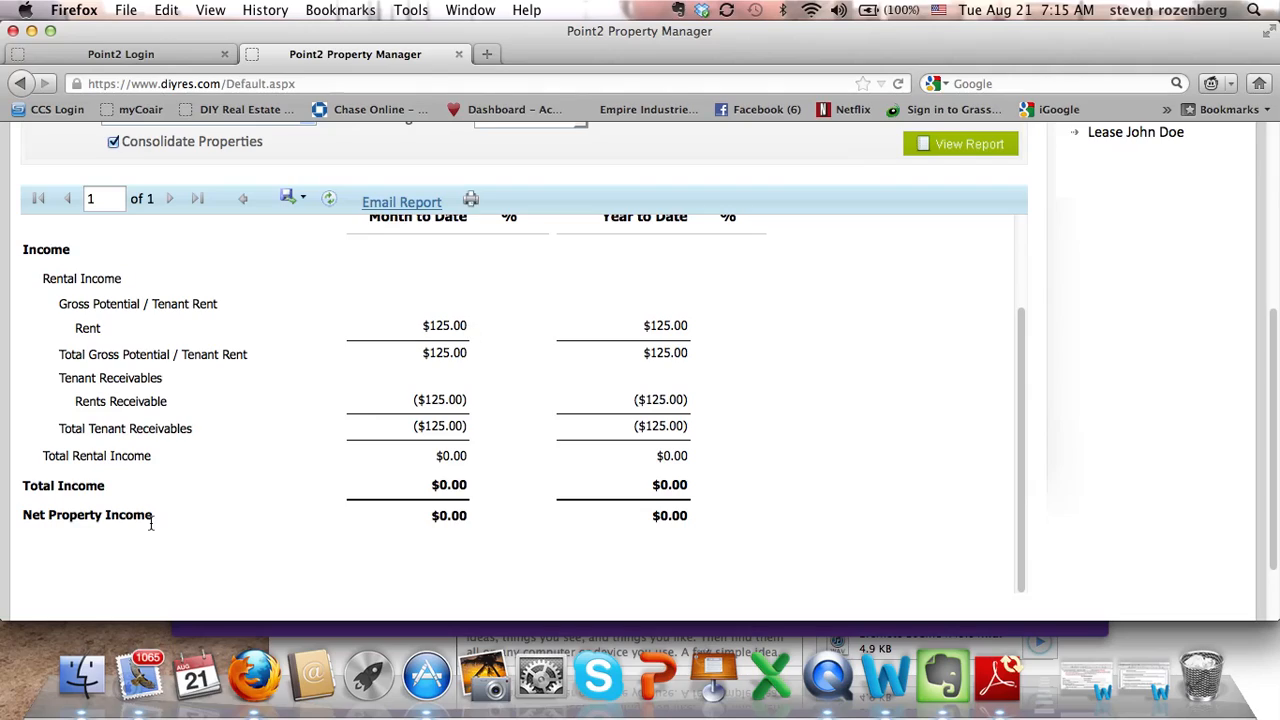
{"action": "left_click_drag", "start_coordinate": [405, 519], "coordinate": [487, 524]}
{"action": "left_click_drag", "start_coordinate": [650, 516], "coordinate": [686, 520]}
{"action": "scroll", "coordinate": [688, 521], "scroll_direction": "up", "scroll_amount": 3}
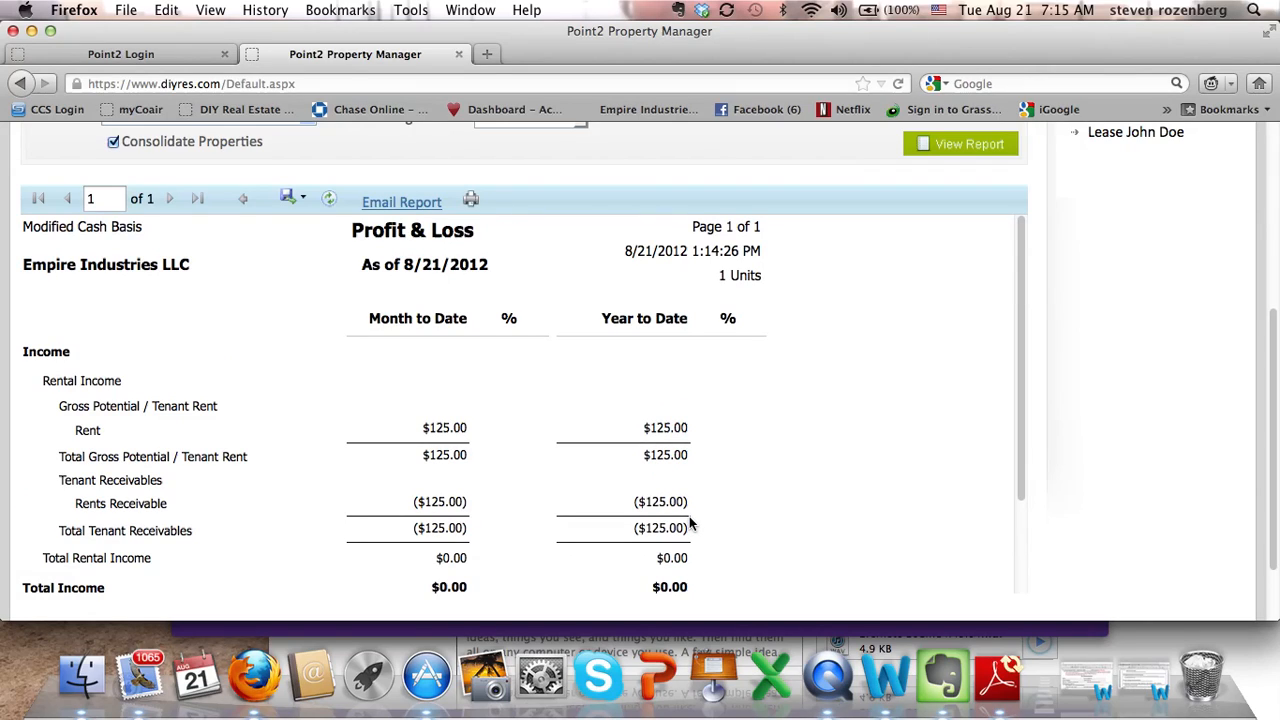
{"action": "scroll", "coordinate": [811, 377], "scroll_direction": "up", "scroll_amount": 5}
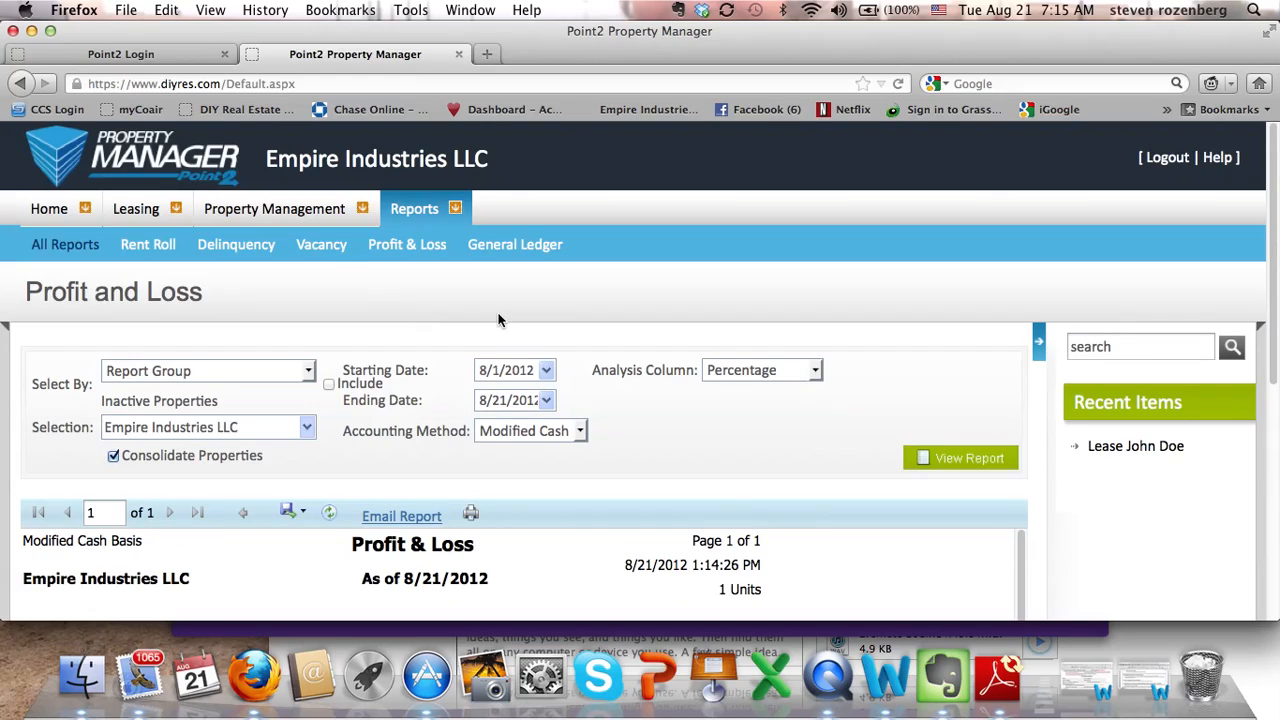
Generate the 8/21/2012 Rent Roll and review 123 Example Street's $125.00 balance due.
{"action": "left_click", "coordinate": [160, 244]}
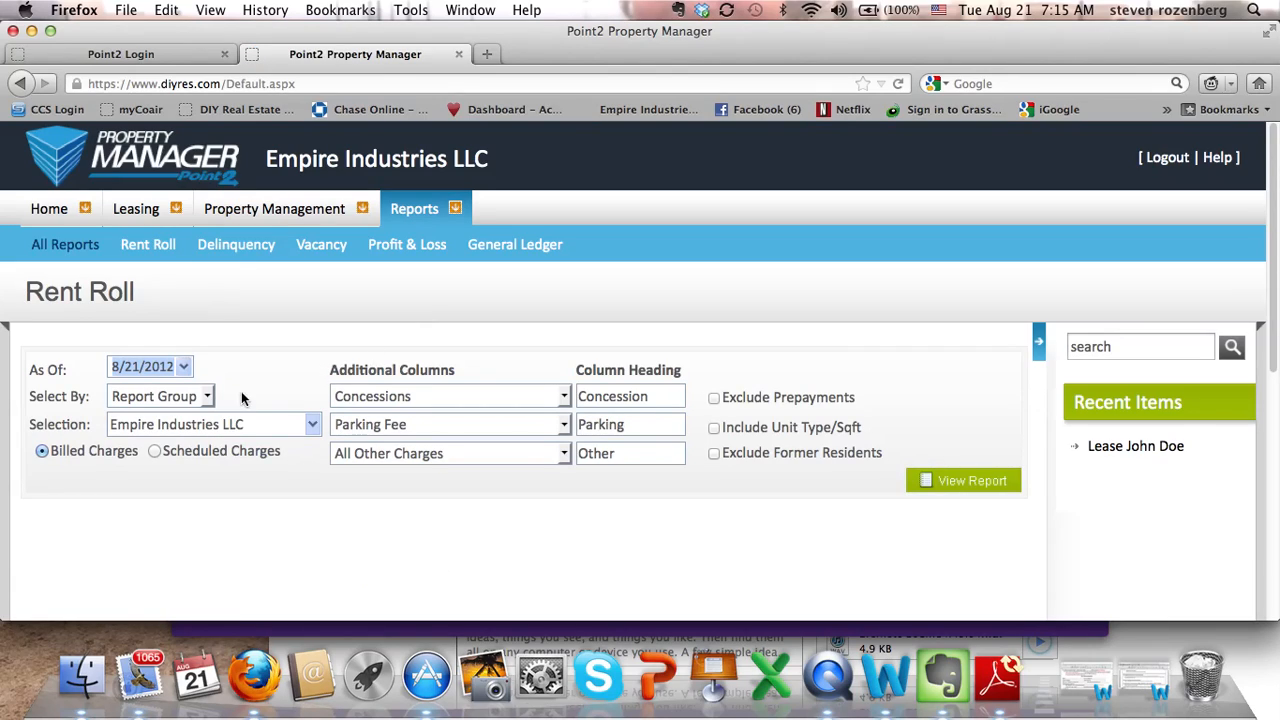
{"action": "left_click", "coordinate": [963, 487]}
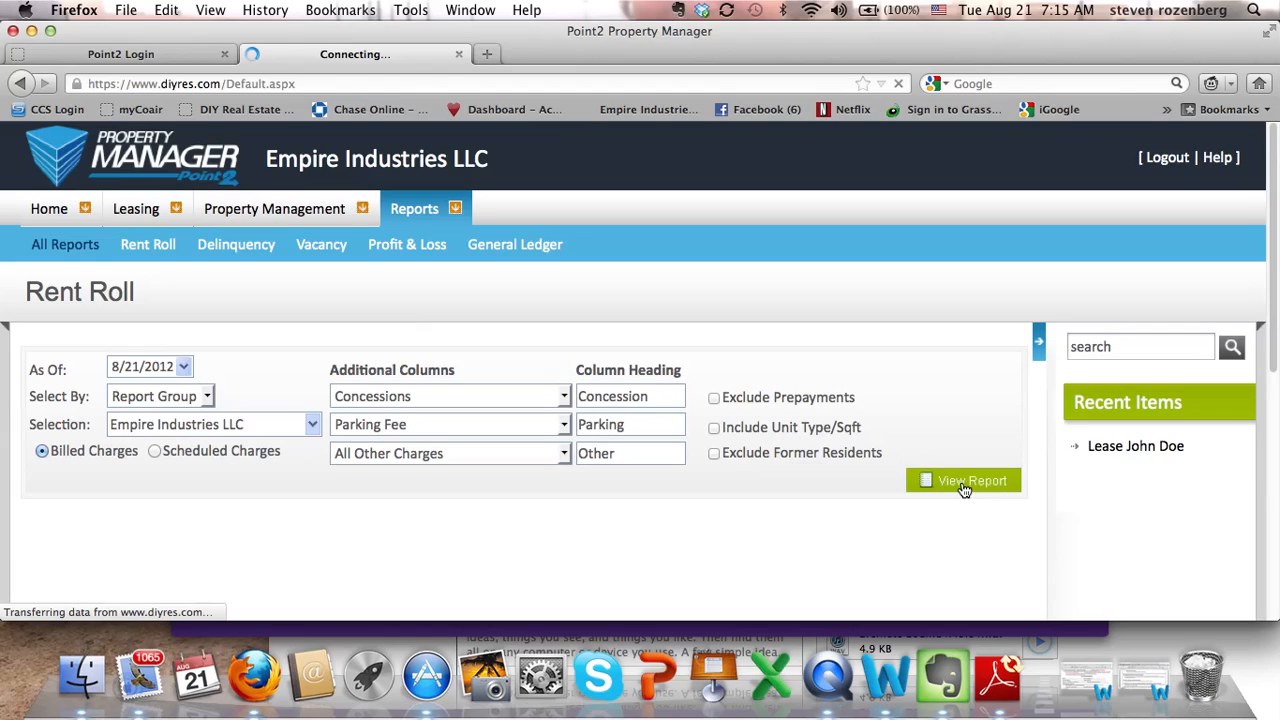
{"action": "scroll", "coordinate": [842, 493], "scroll_direction": "down", "scroll_amount": 5}
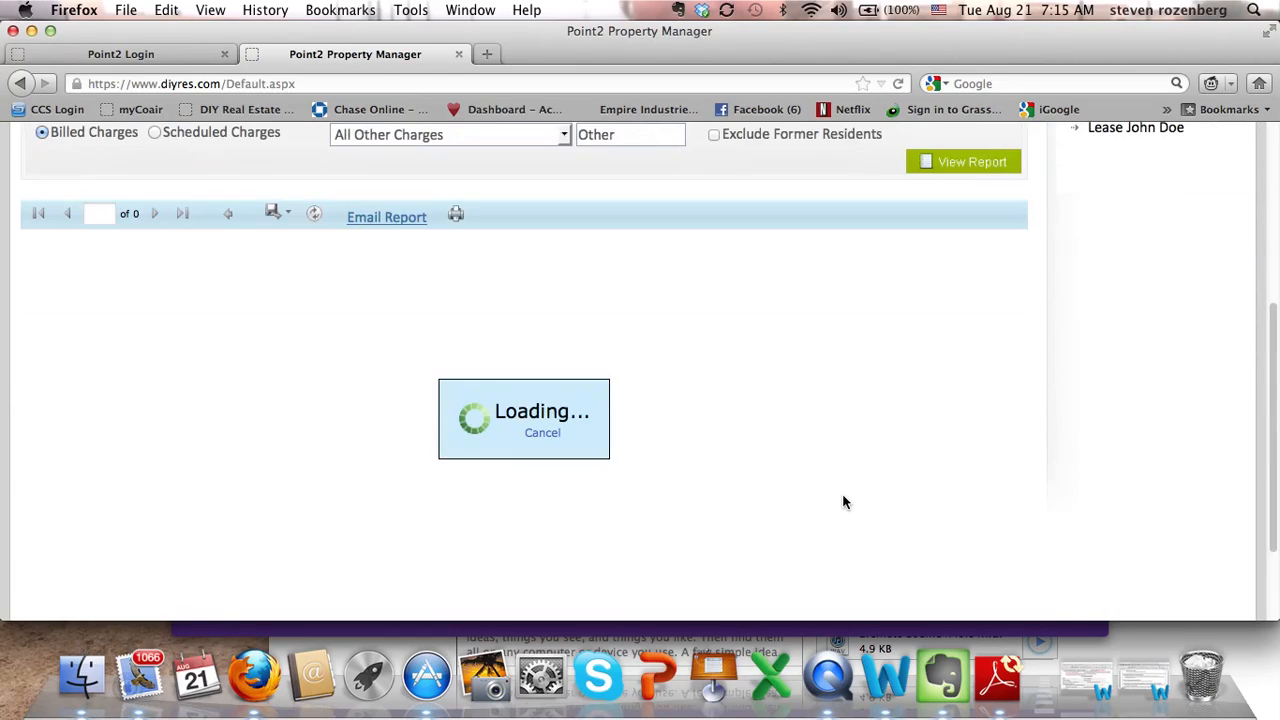
{"action": "scroll", "coordinate": [842, 498], "scroll_direction": "down", "scroll_amount": 1}
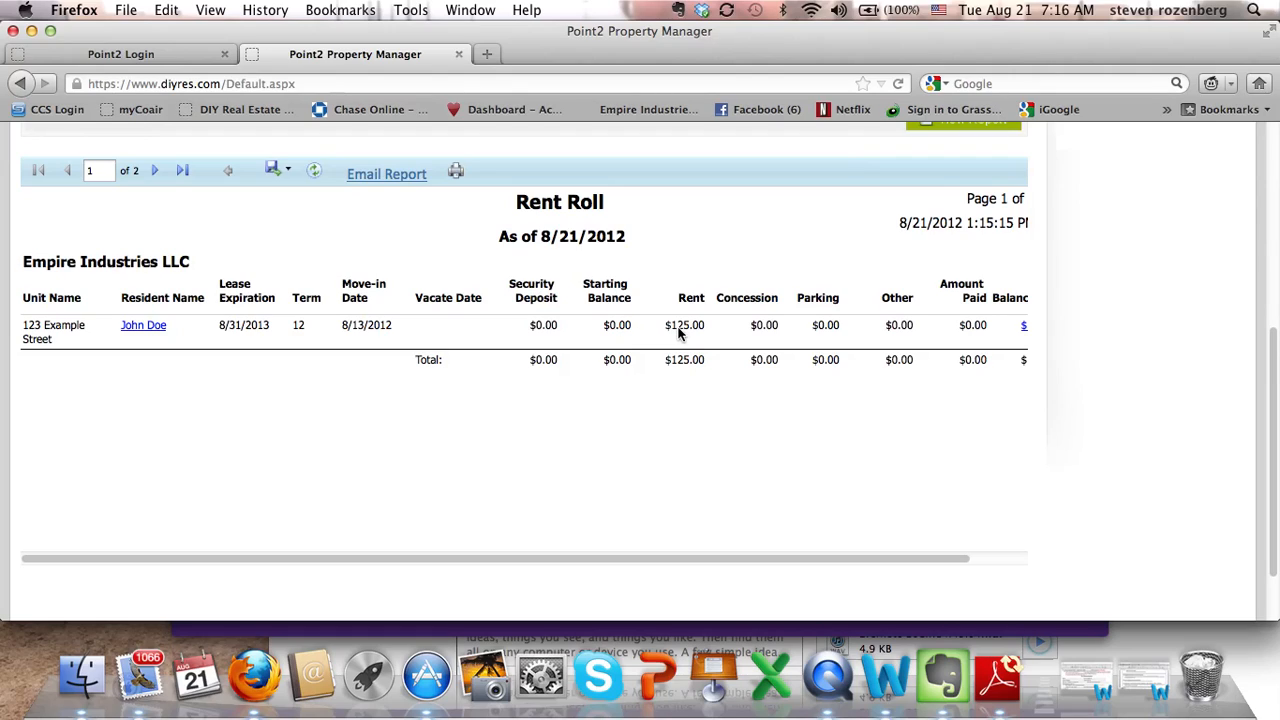
{"action": "scroll", "coordinate": [678, 333], "scroll_direction": "right", "scroll_amount": 2}
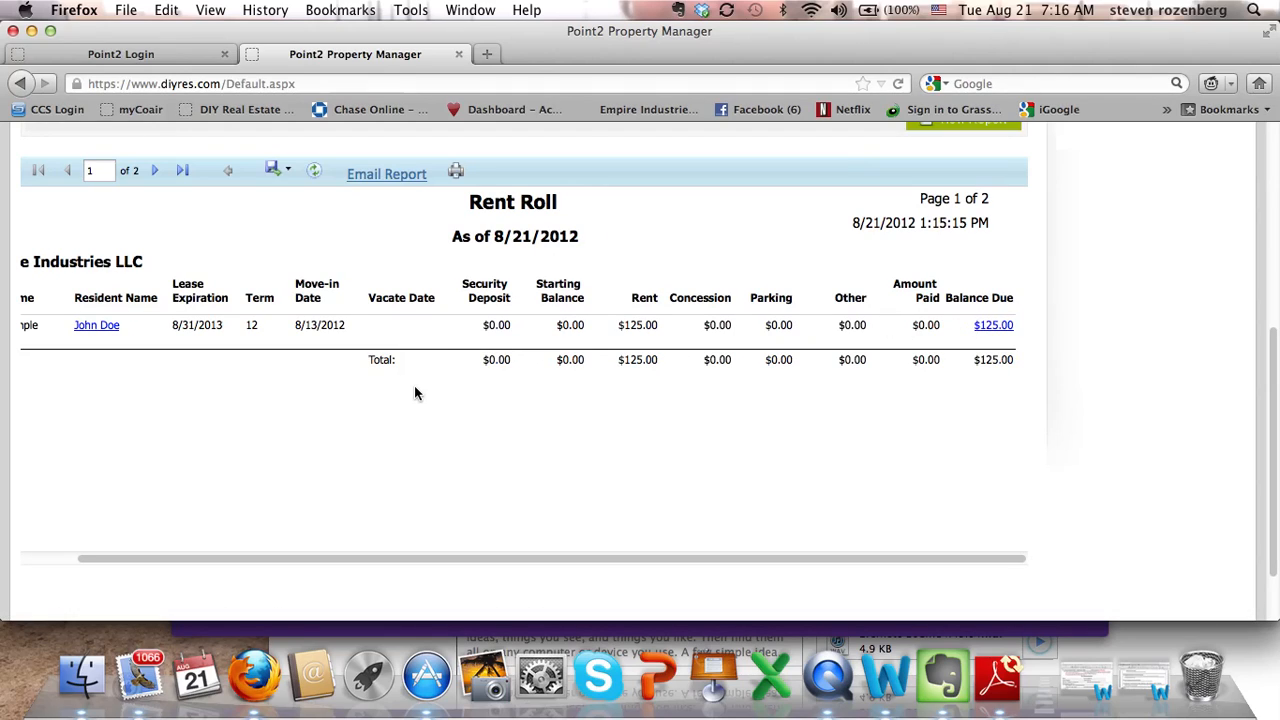
{"action": "scroll", "coordinate": [336, 412], "scroll_direction": "up", "scroll_amount": 5}
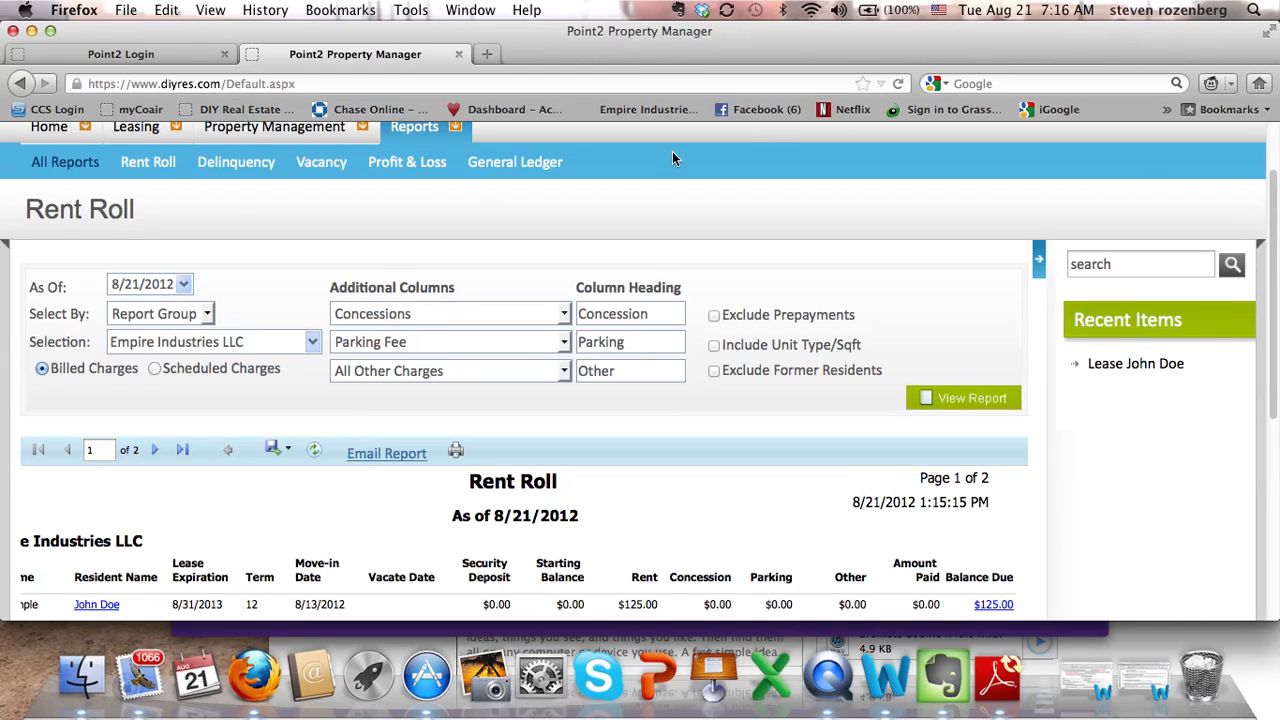
{"action": "scroll", "coordinate": [464, 174], "scroll_direction": "up", "scroll_amount": 2}
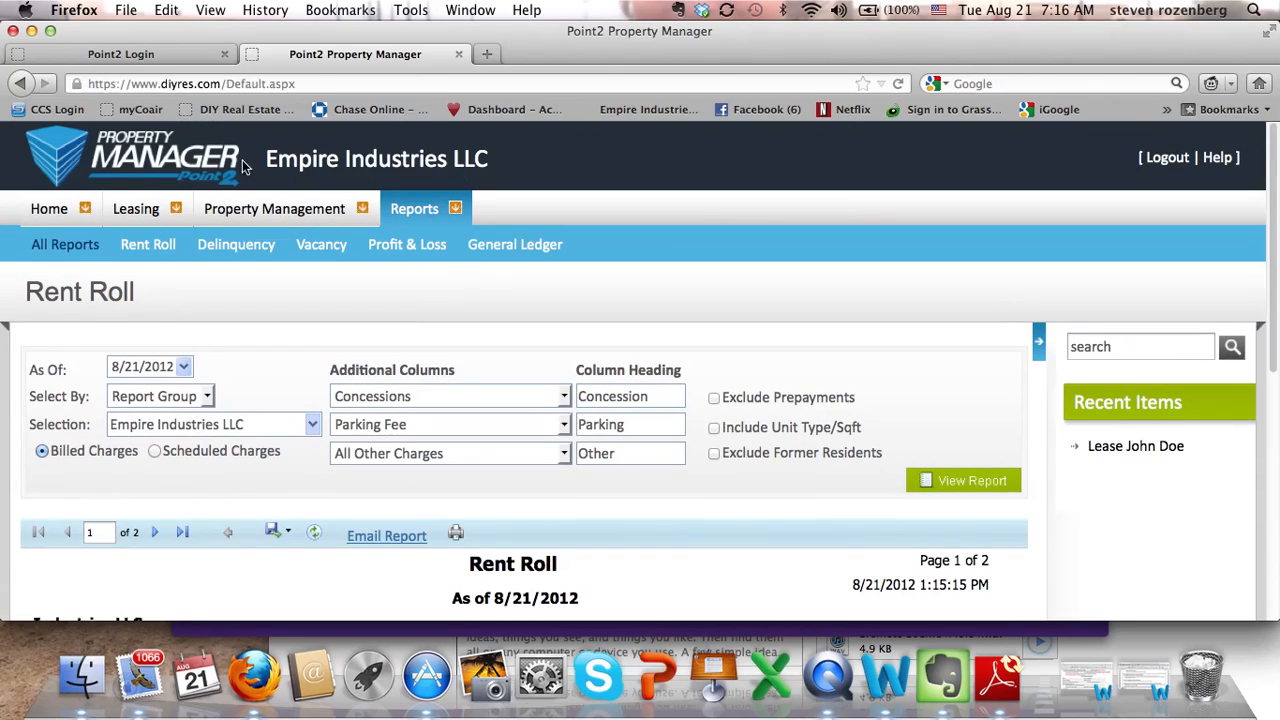
From the Home dashboard, expand Empire Industries LLC and open the 123 Example Street resident's lease.
{"action": "left_click", "coordinate": [49, 211]}
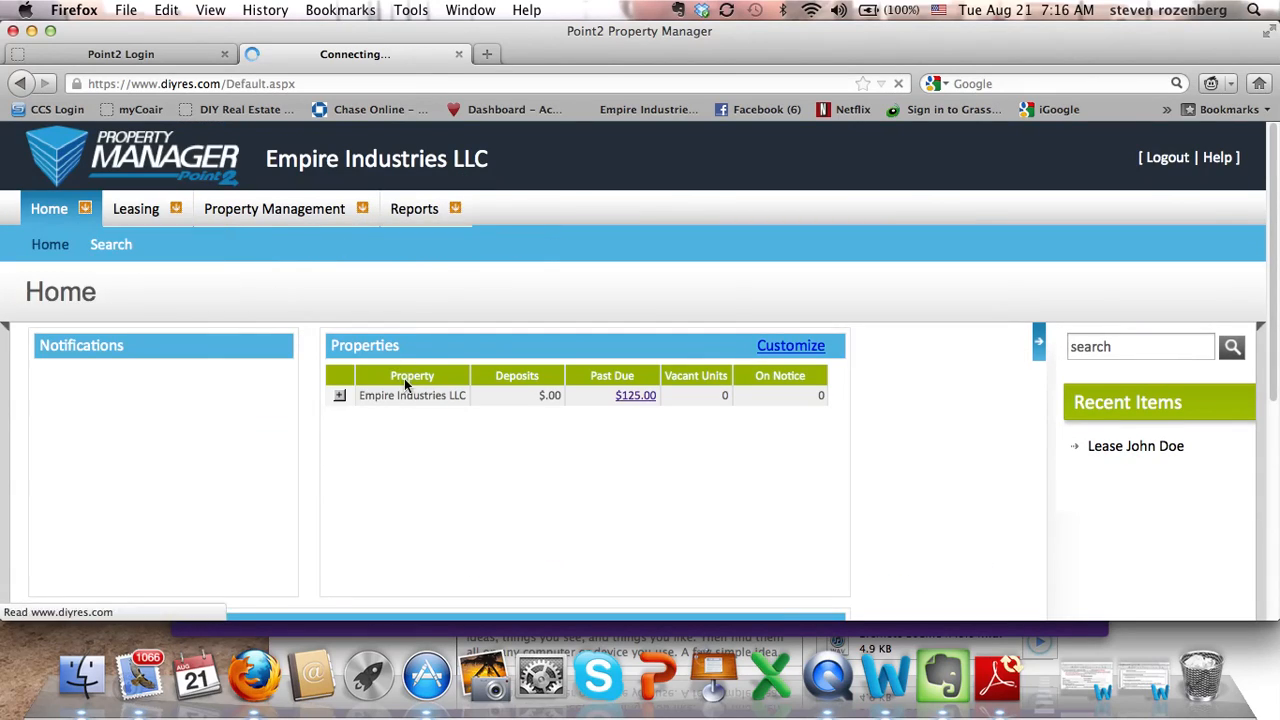
{"action": "left_click", "coordinate": [338, 396]}
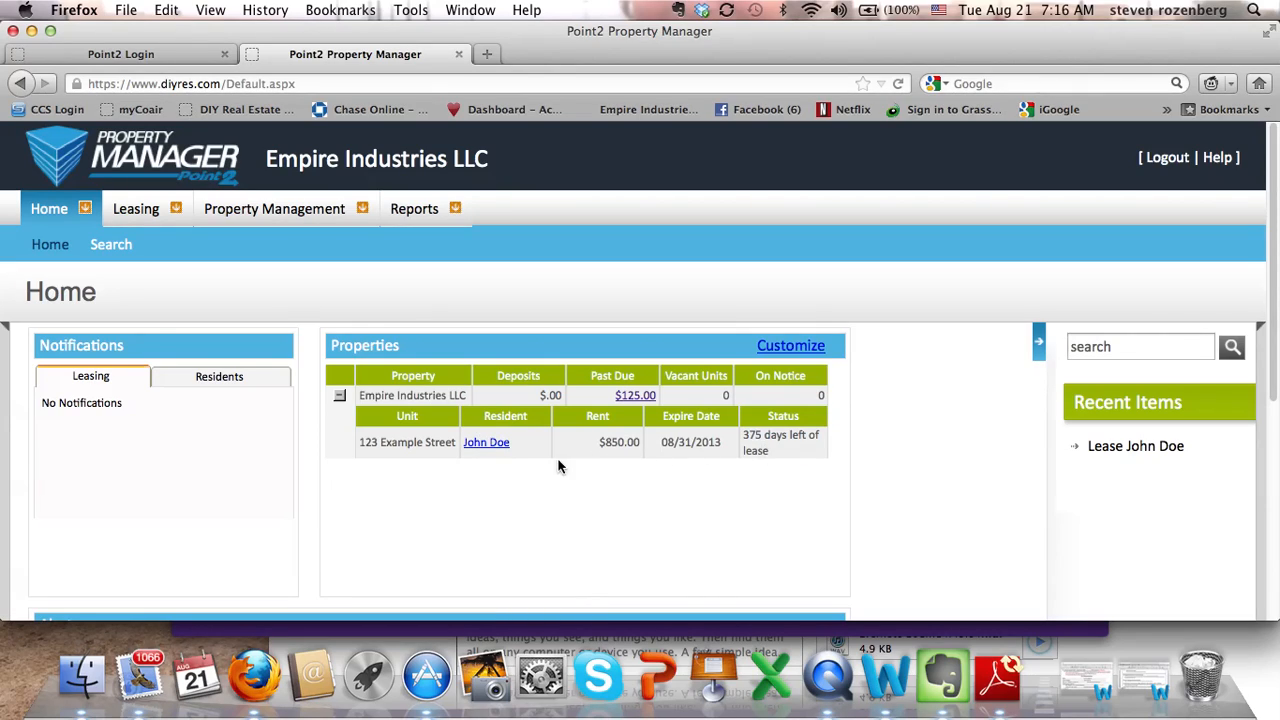
{"action": "left_click", "coordinate": [483, 446]}
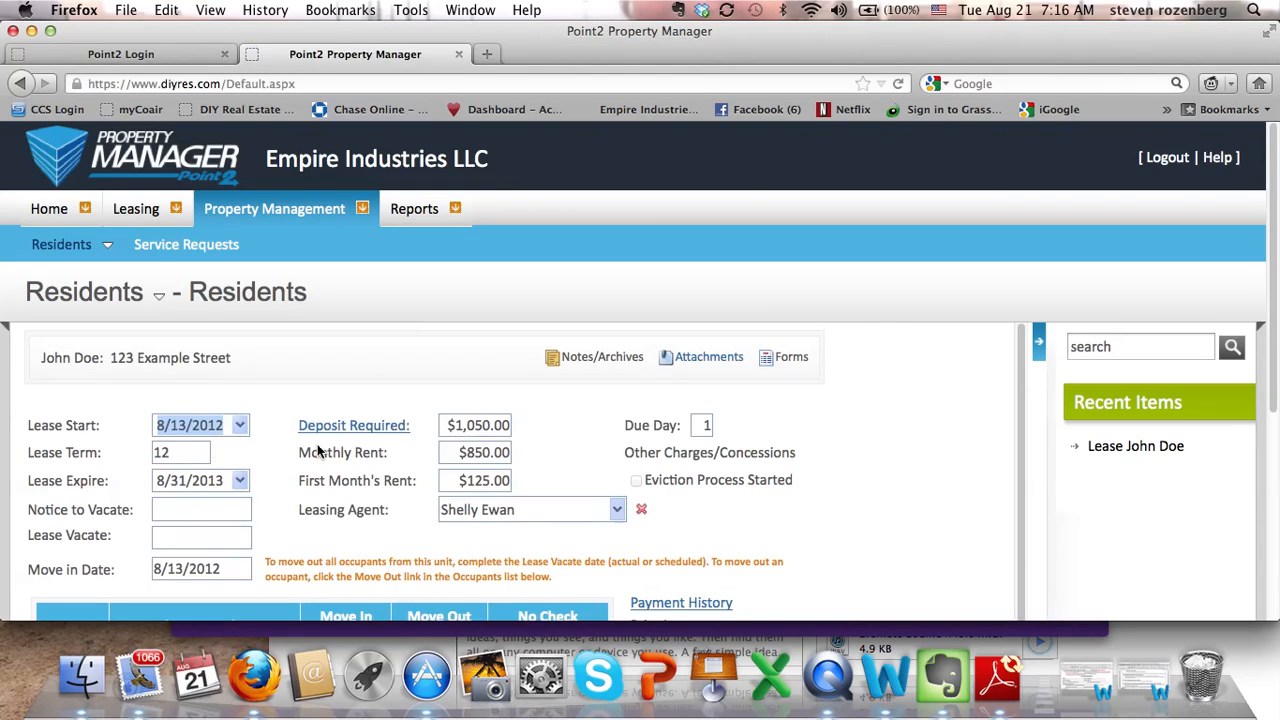
{"action": "left_click", "coordinate": [595, 362]}
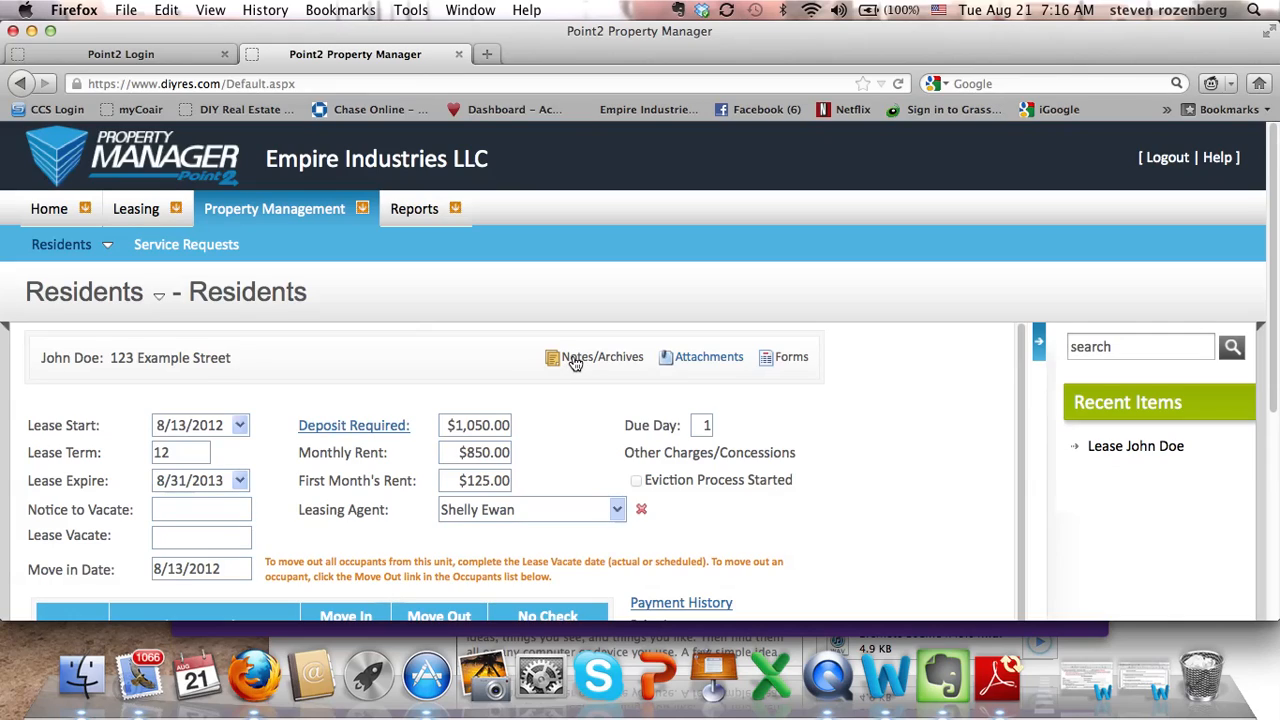
{"action": "scroll", "coordinate": [573, 360], "scroll_direction": "down", "scroll_amount": 1}
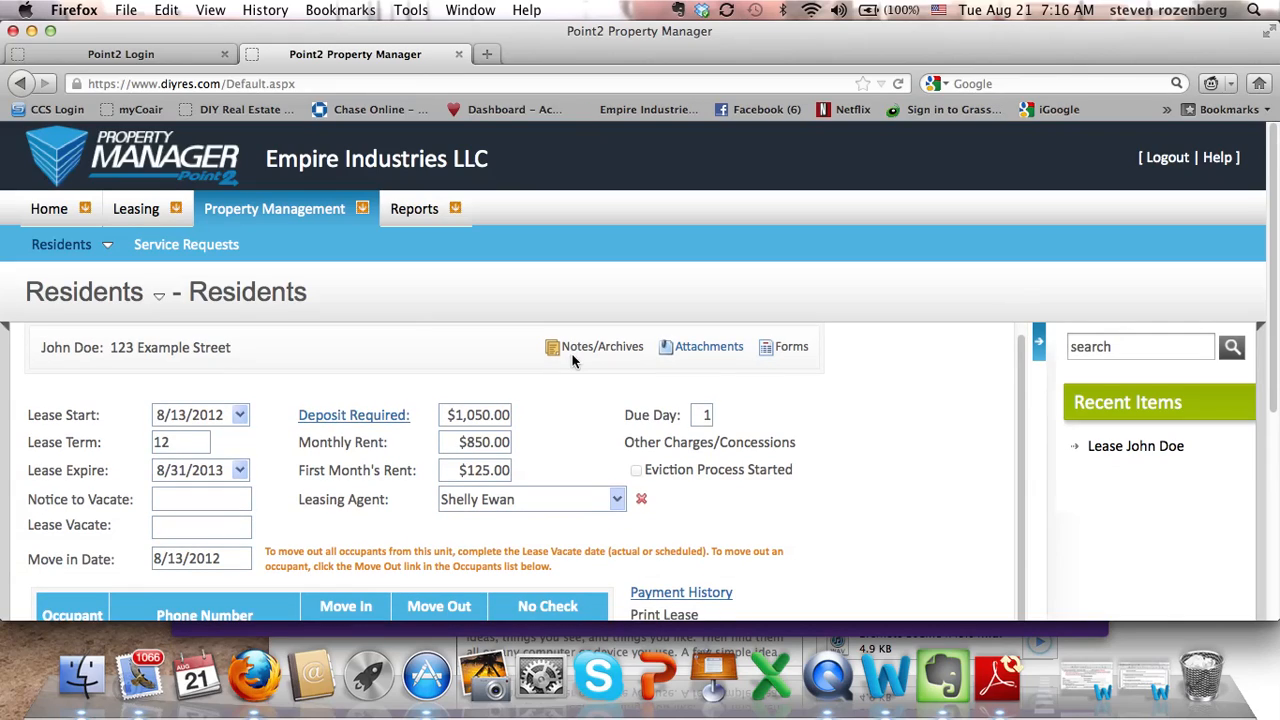
{"action": "scroll", "coordinate": [573, 360], "scroll_direction": "down", "scroll_amount": 3}
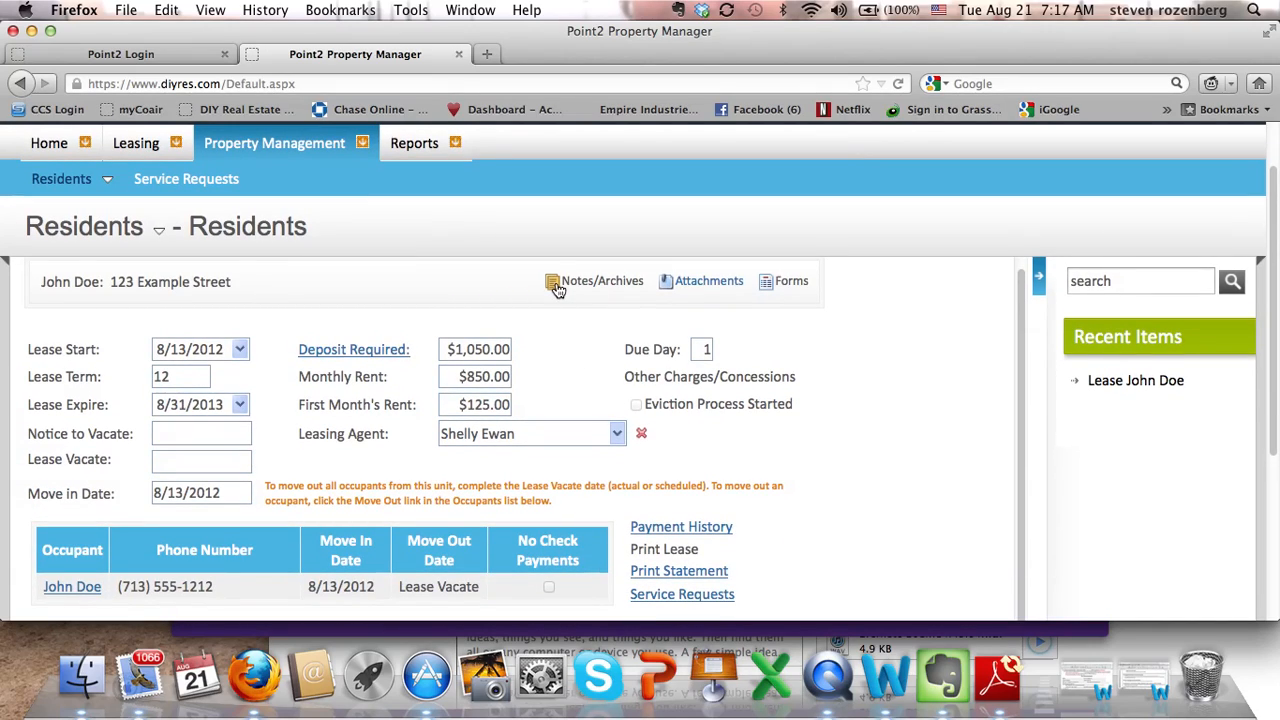
{"action": "left_click", "coordinate": [688, 284]}
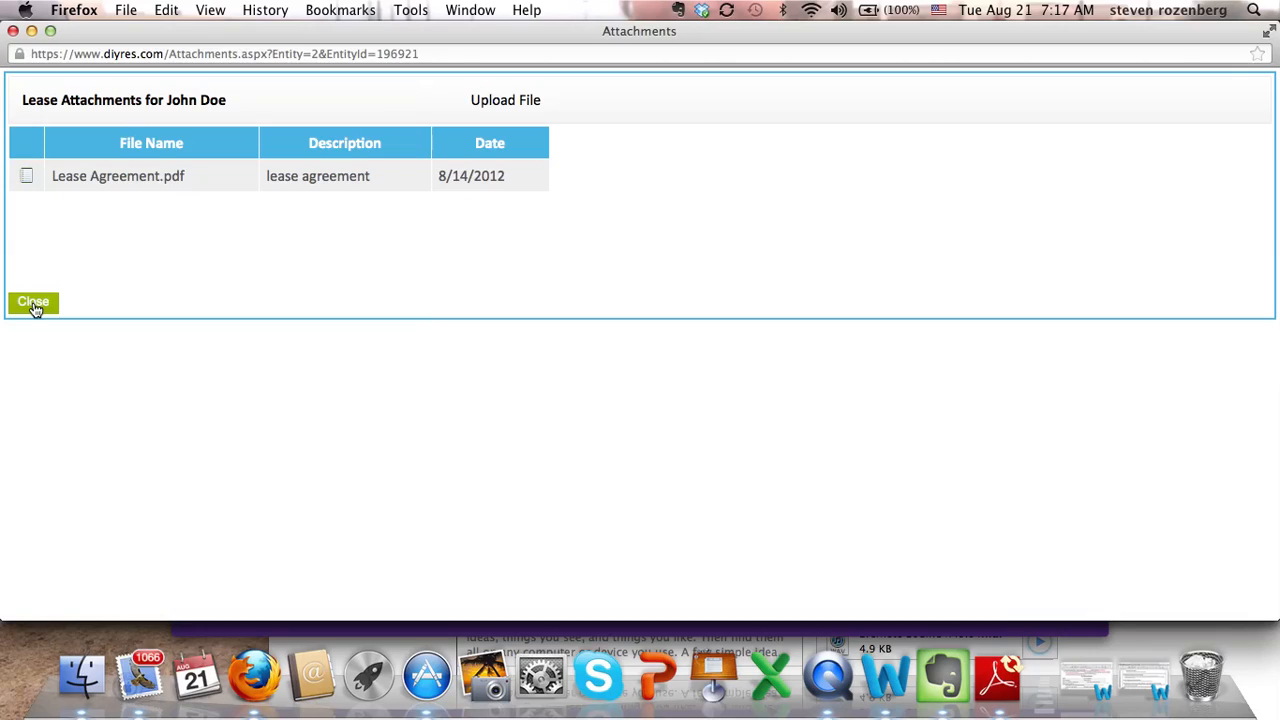
Download the Lease Agreement.pdf attachment from the resident's lease.
{"action": "left_click", "coordinate": [27, 177]}
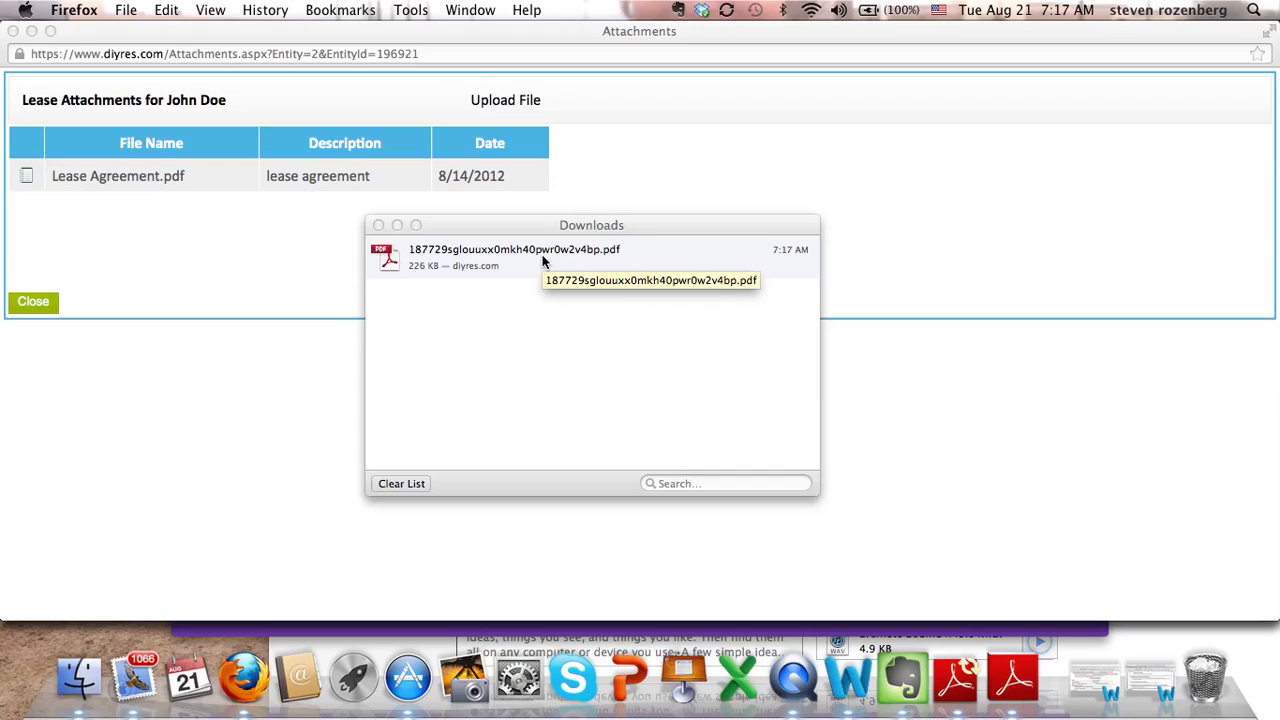
Open the downloaded lease PDF in Adobe Reader and scroll through its pages.
{"action": "double_click", "coordinate": [543, 261]}
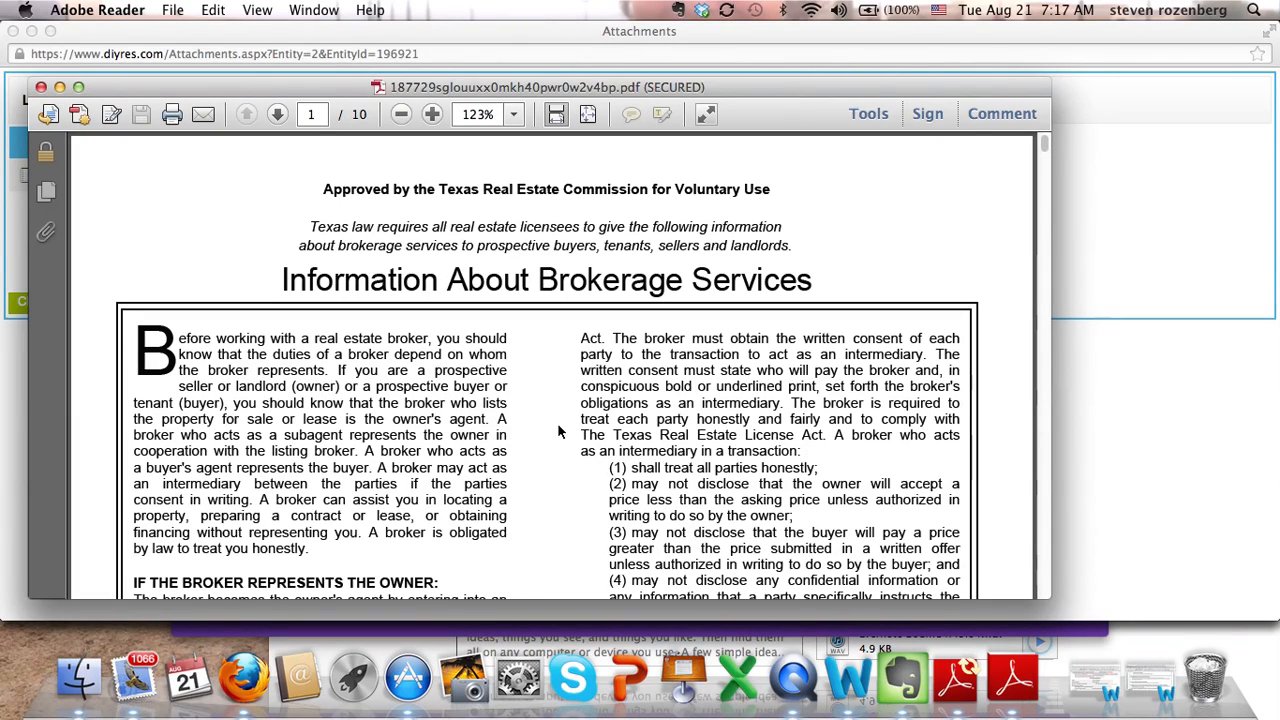
{"action": "scroll", "coordinate": [558, 431], "scroll_direction": "down", "scroll_amount": 15}
{"action": "scroll", "coordinate": [558, 431], "scroll_direction": "down", "scroll_amount": 5}
{"action": "scroll", "coordinate": [558, 431], "scroll_direction": "up", "scroll_amount": 8}
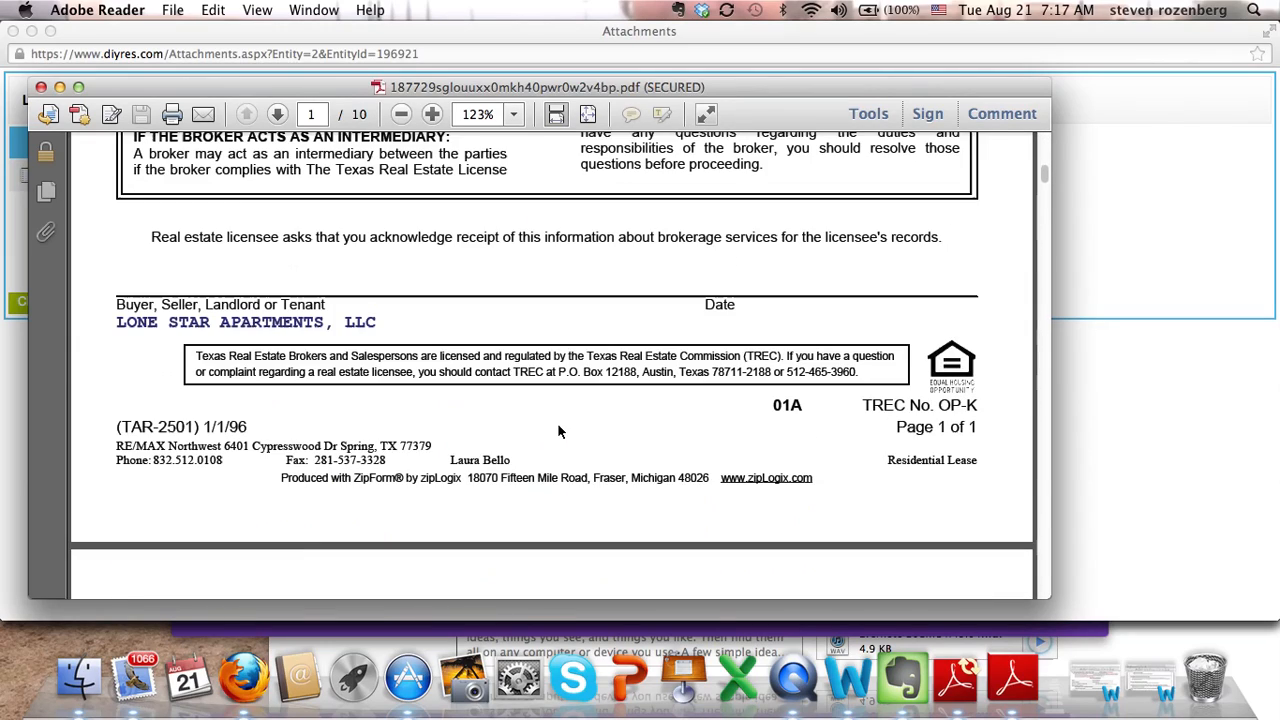
{"action": "scroll", "coordinate": [558, 431], "scroll_direction": "up", "scroll_amount": 10}
{"action": "scroll", "coordinate": [558, 431], "scroll_direction": "up", "scroll_amount": 2}
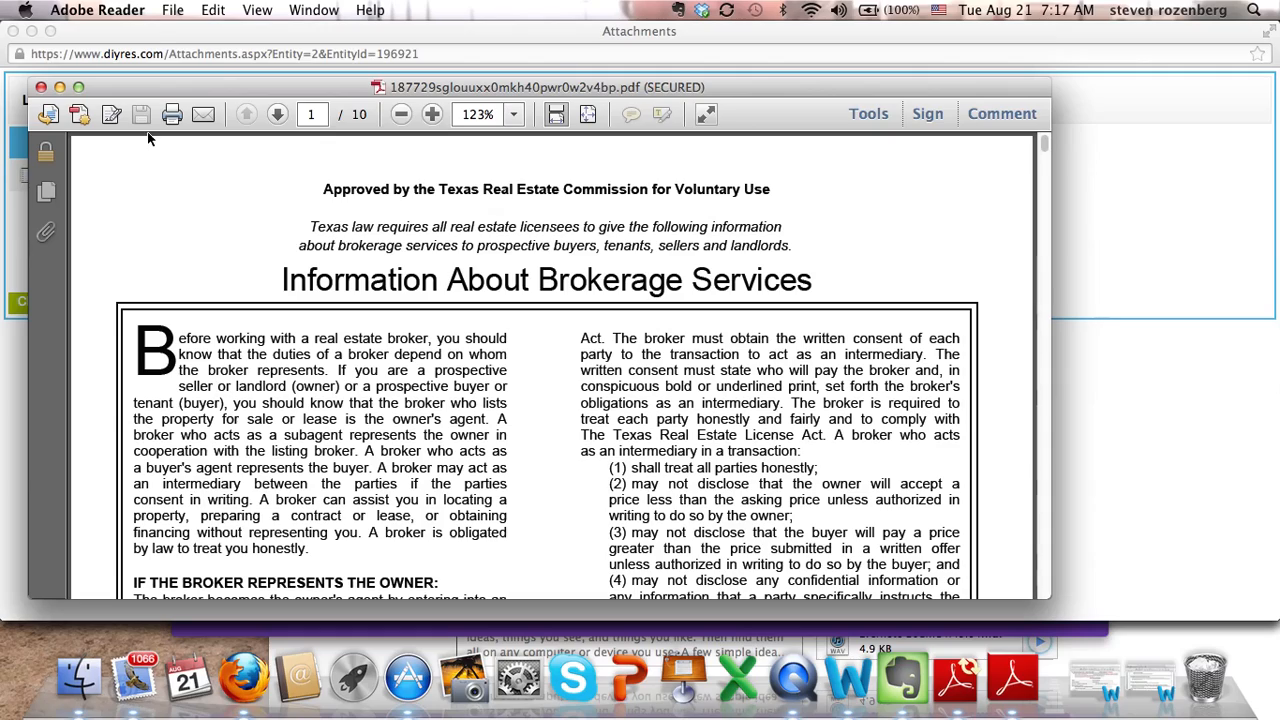
Start saving a PDF copy to Dropbox, cancel it, and close the document.
{"action": "left_click", "coordinate": [175, 12]}
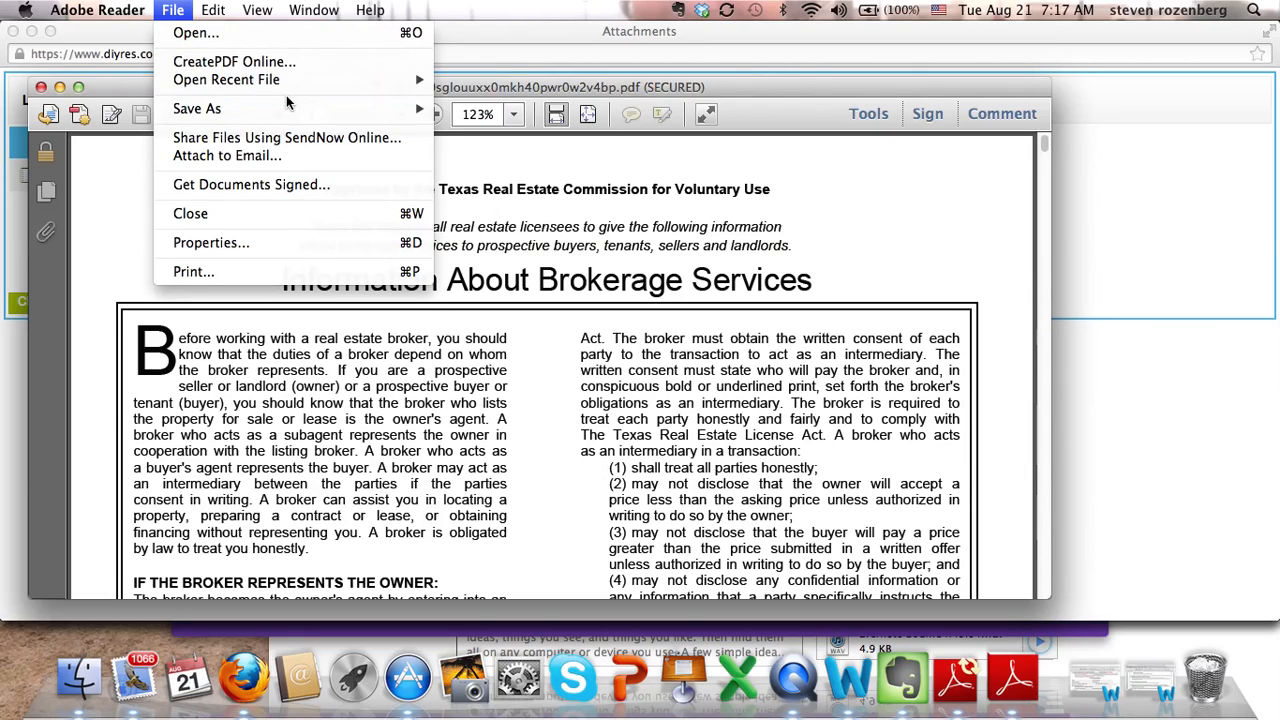
{"action": "mouse_move", "coordinate": [336, 112]}
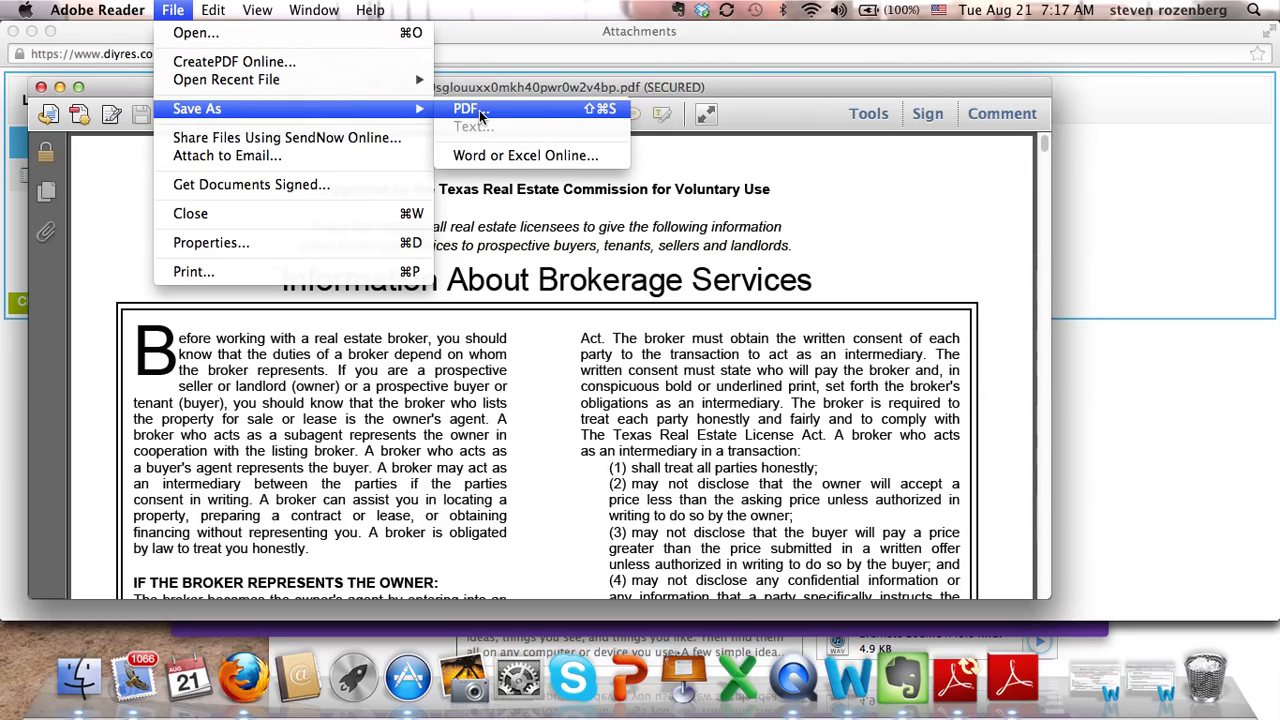
{"action": "left_click", "coordinate": [480, 115]}
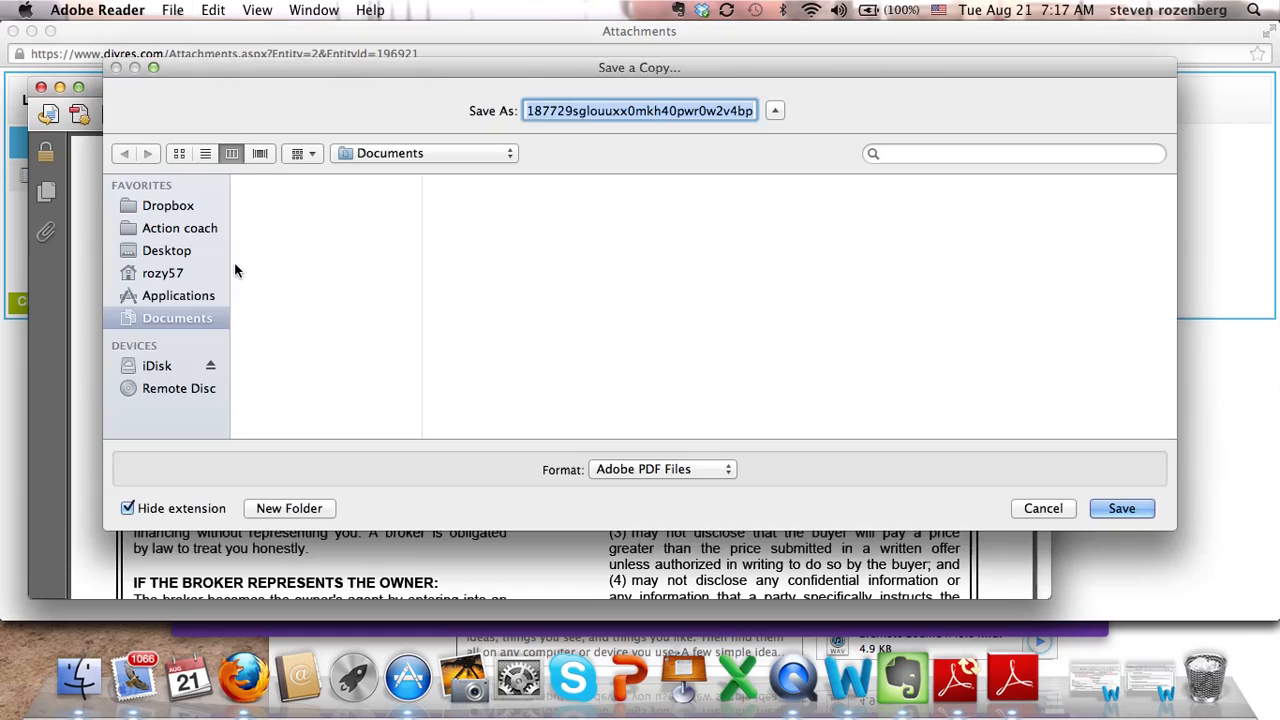
{"action": "left_click", "coordinate": [175, 205]}
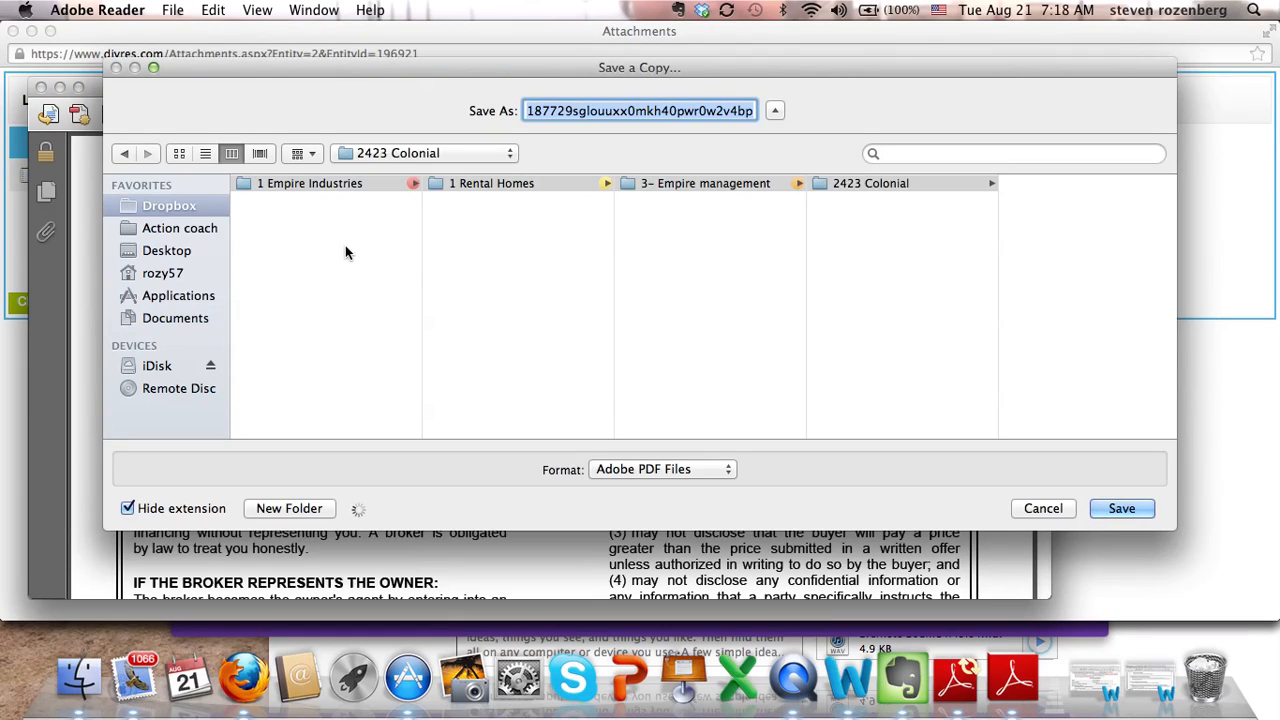
{"action": "left_click", "coordinate": [1040, 508]}
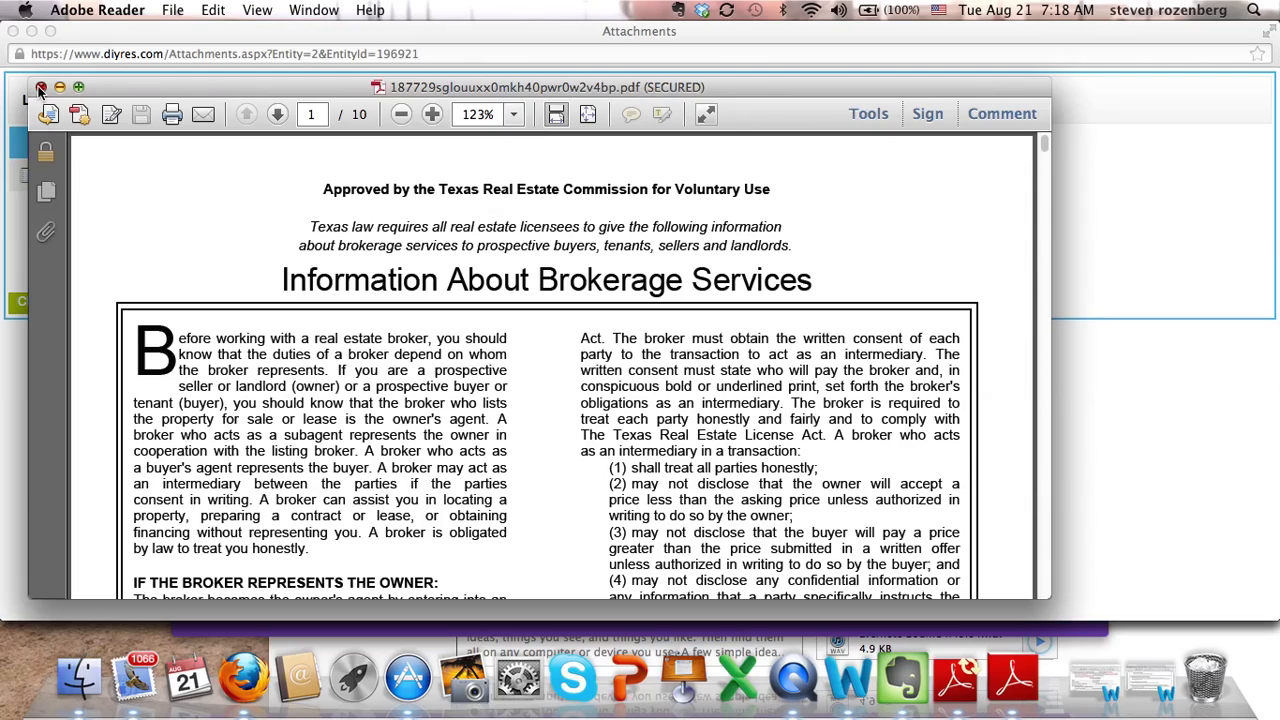
{"action": "left_click", "coordinate": [40, 88]}
Dismiss the Downloads list and the lease Attachments popup, then scroll down the resident's lease page.
{"action": "left_click", "coordinate": [378, 225]}
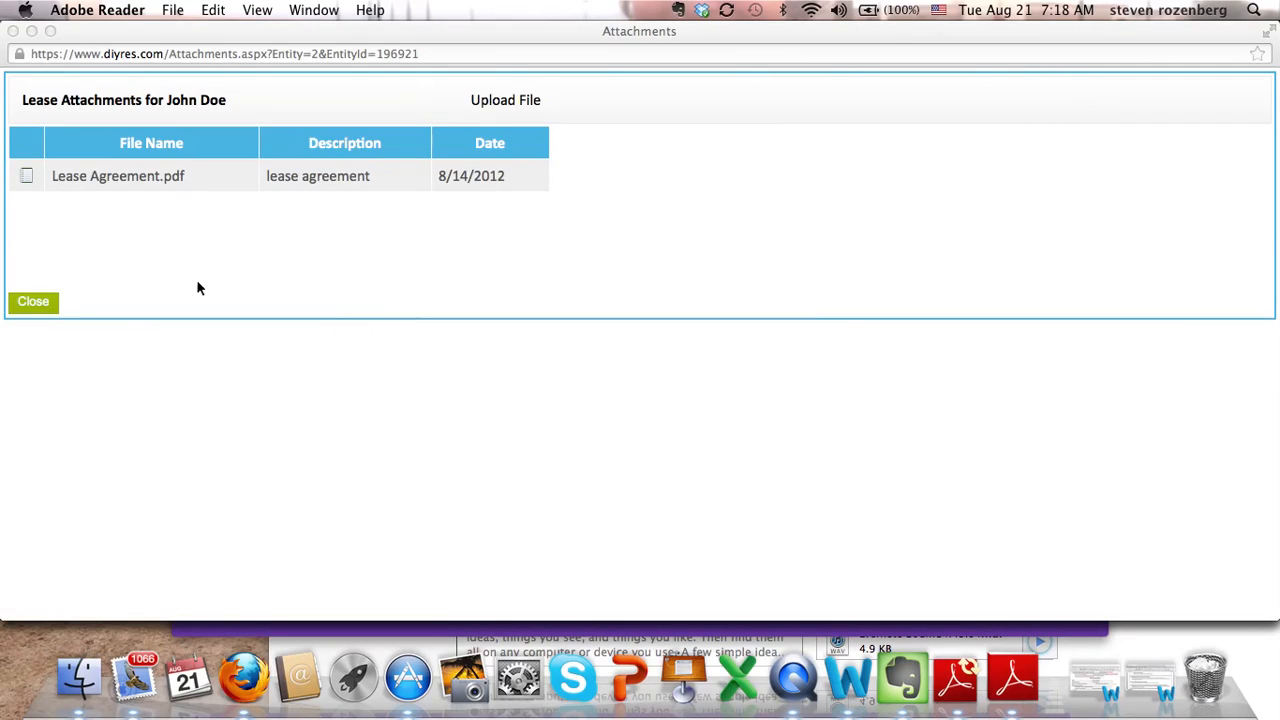
{"action": "left_click", "coordinate": [30, 306]}
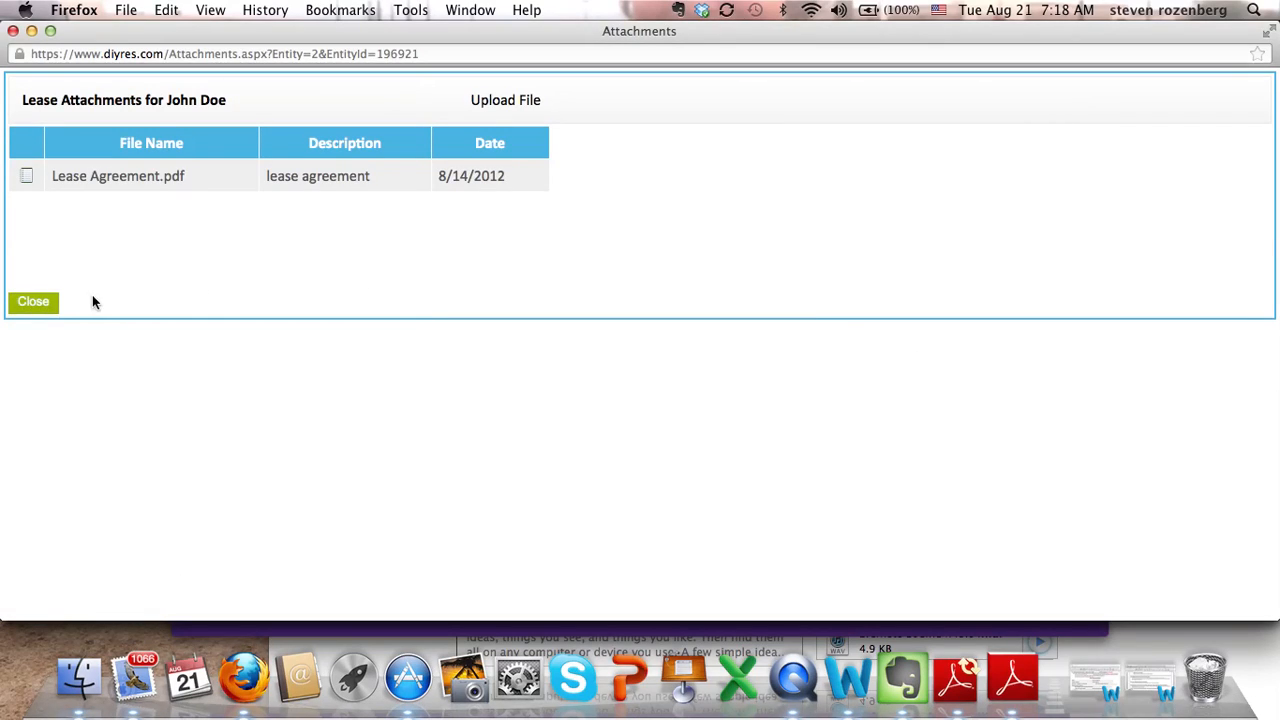
{"action": "left_click", "coordinate": [34, 306]}
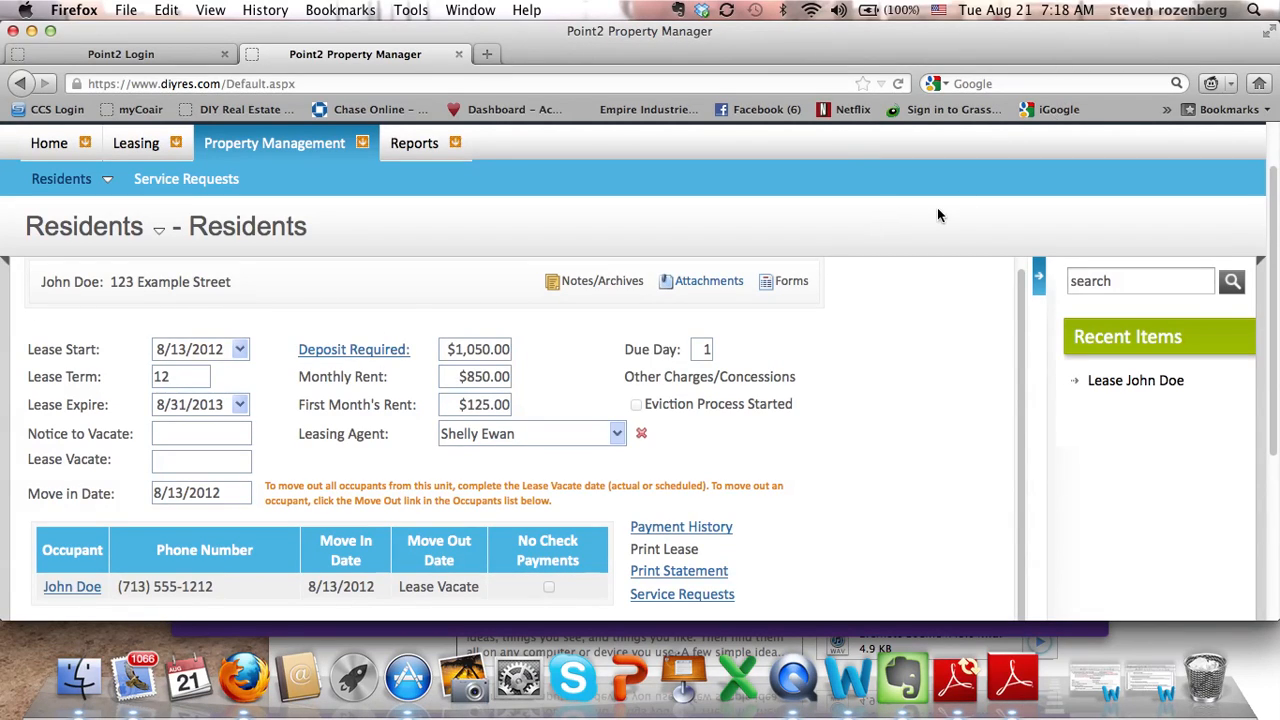
{"action": "scroll", "coordinate": [845, 417], "scroll_direction": "down", "scroll_amount": 3}
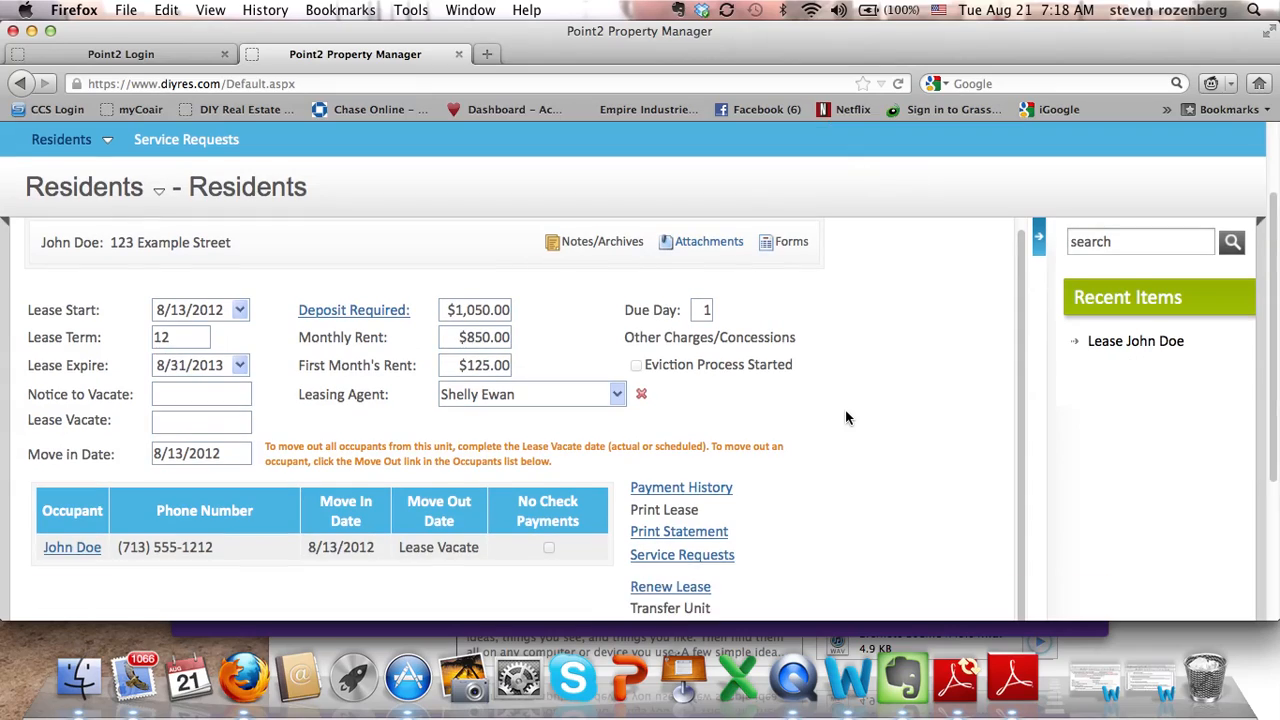